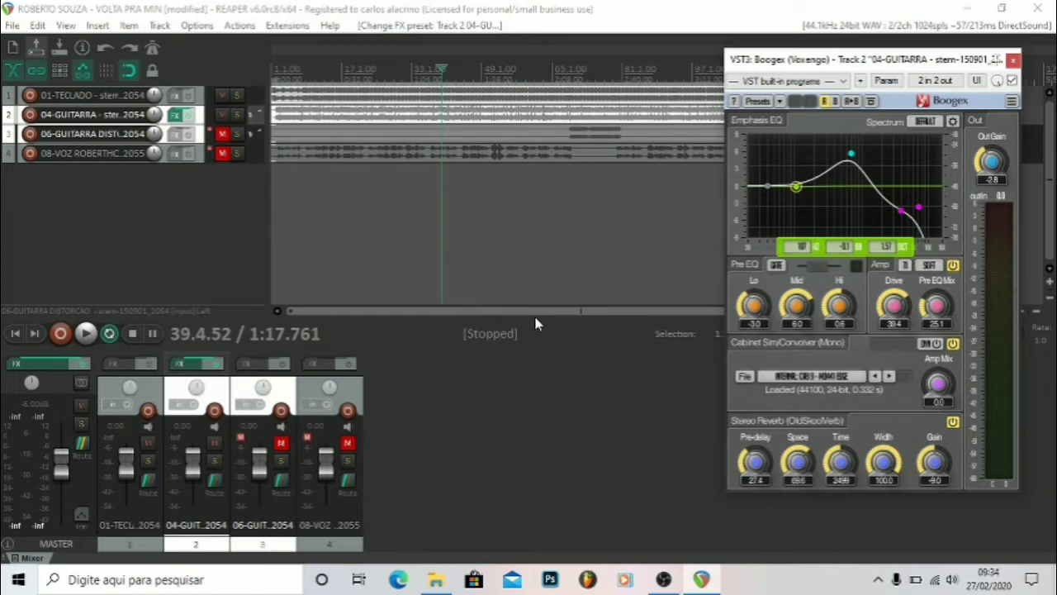
Examine Boogex's built-in programs and the amp type options without changing the current sound.
click(821, 83)
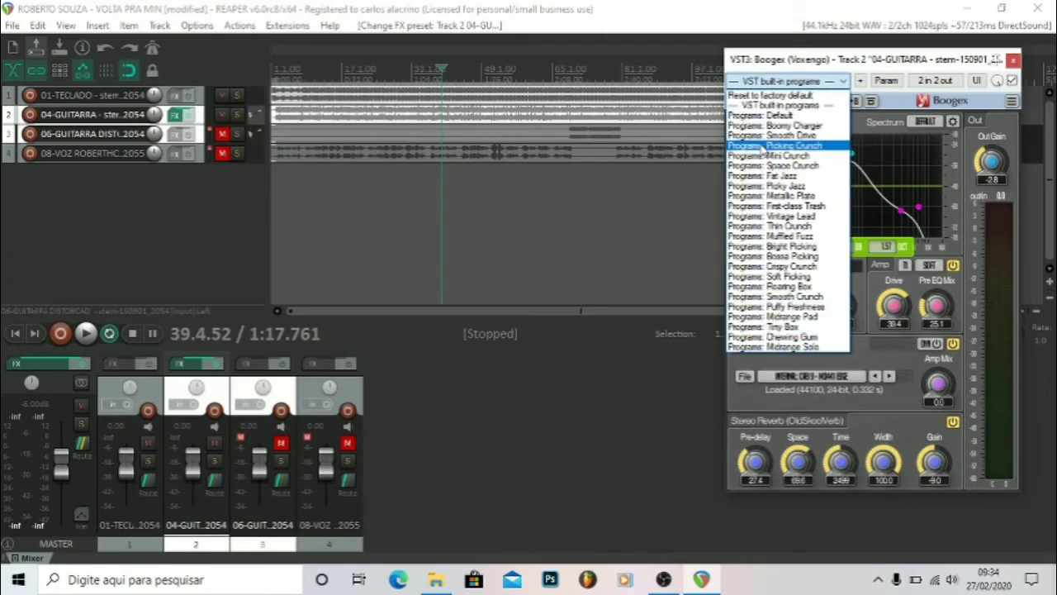
click(830, 65)
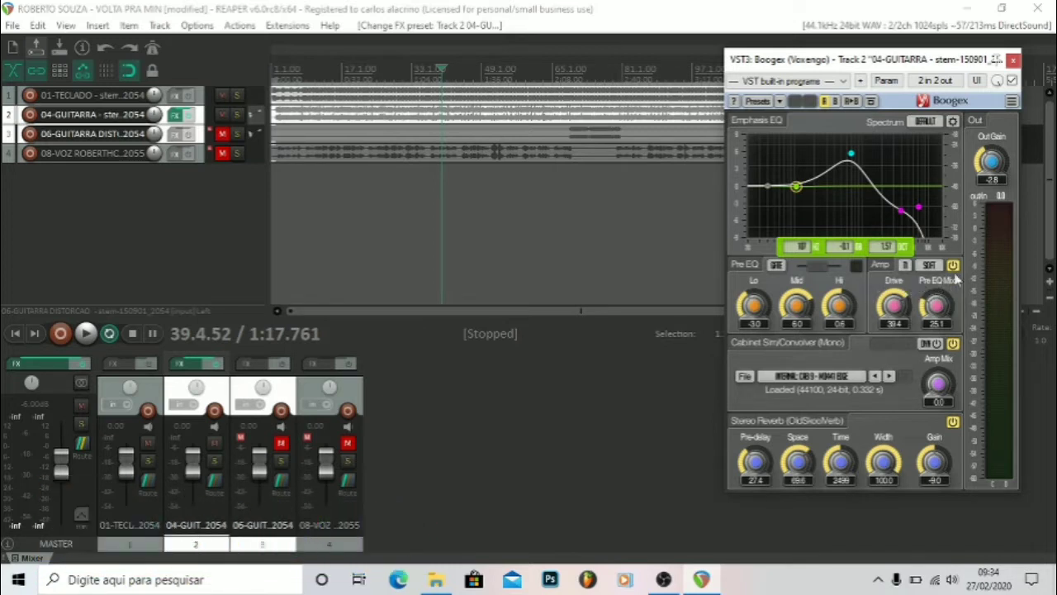
click(928, 265)
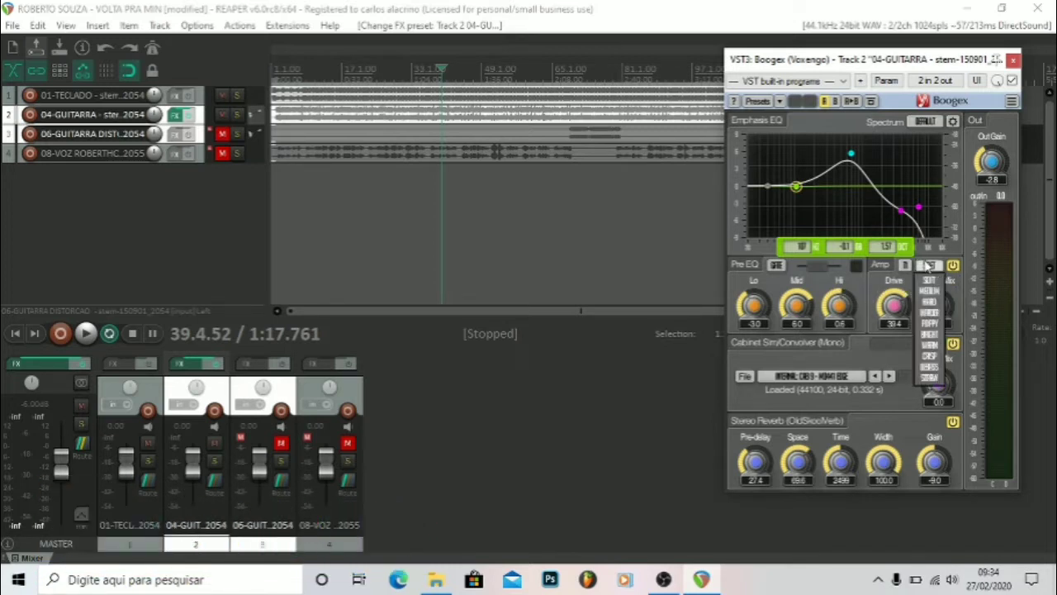
click(925, 290)
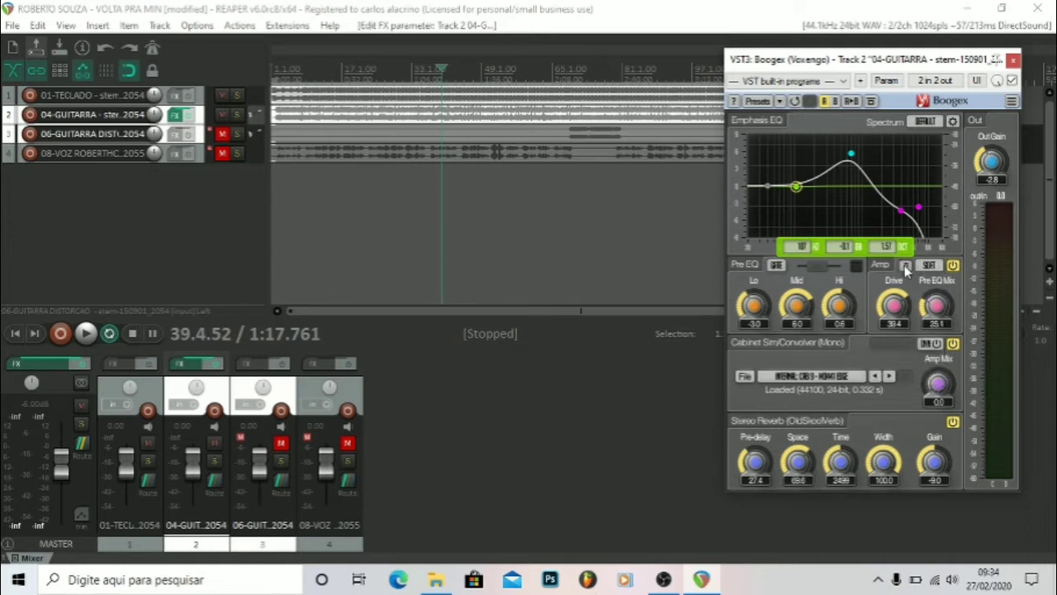
click(905, 266)
Examine the cabinet simulator's internal impulses and file loading, plus the Amp Mix and Out Gain controls.
click(793, 375)
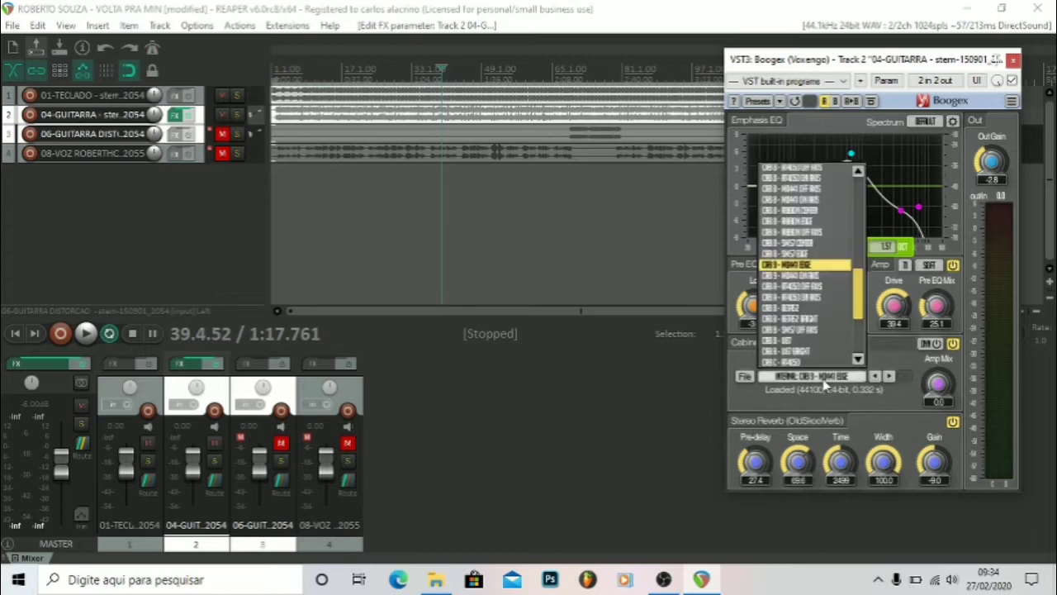
click(880, 410)
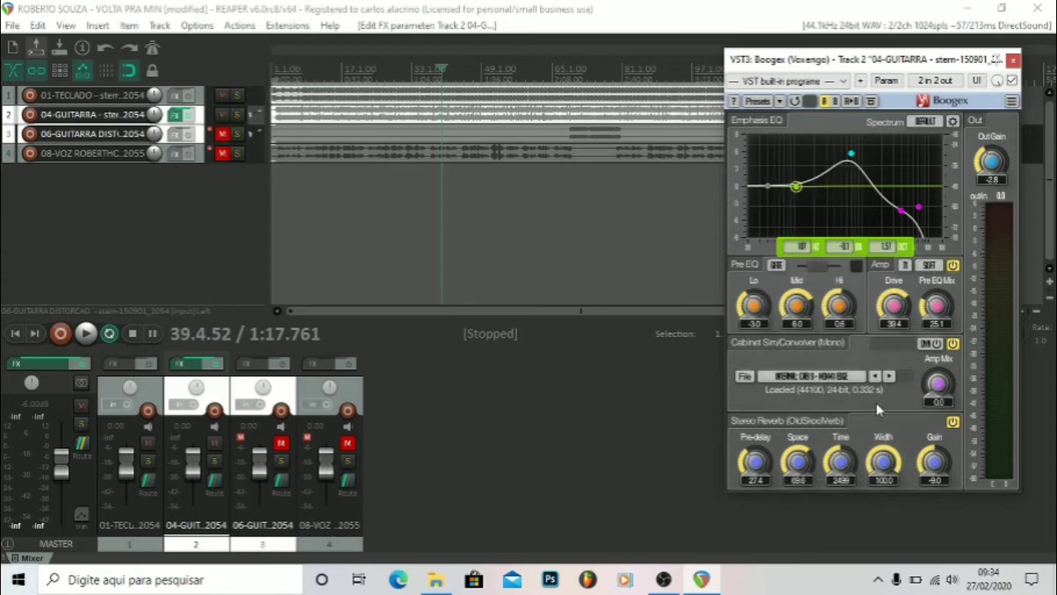
click(742, 379)
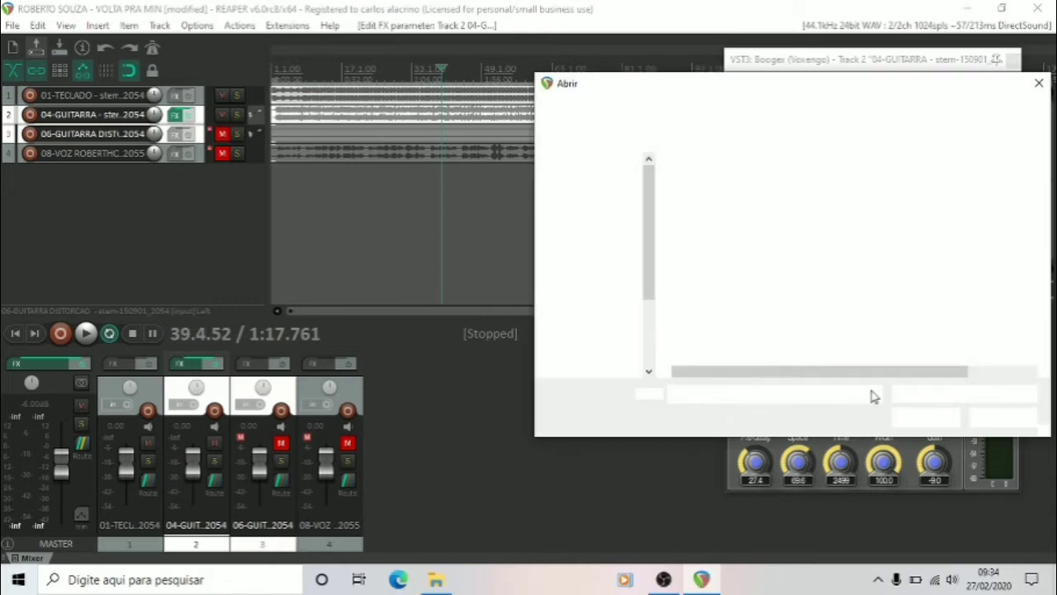
click(1040, 84)
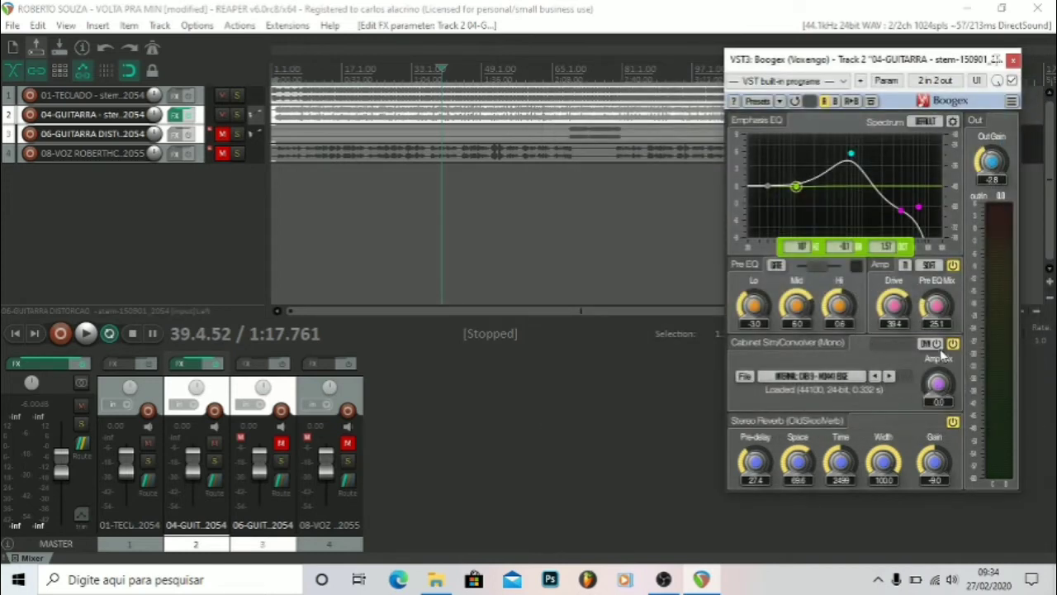
drag(930, 380, 939, 389)
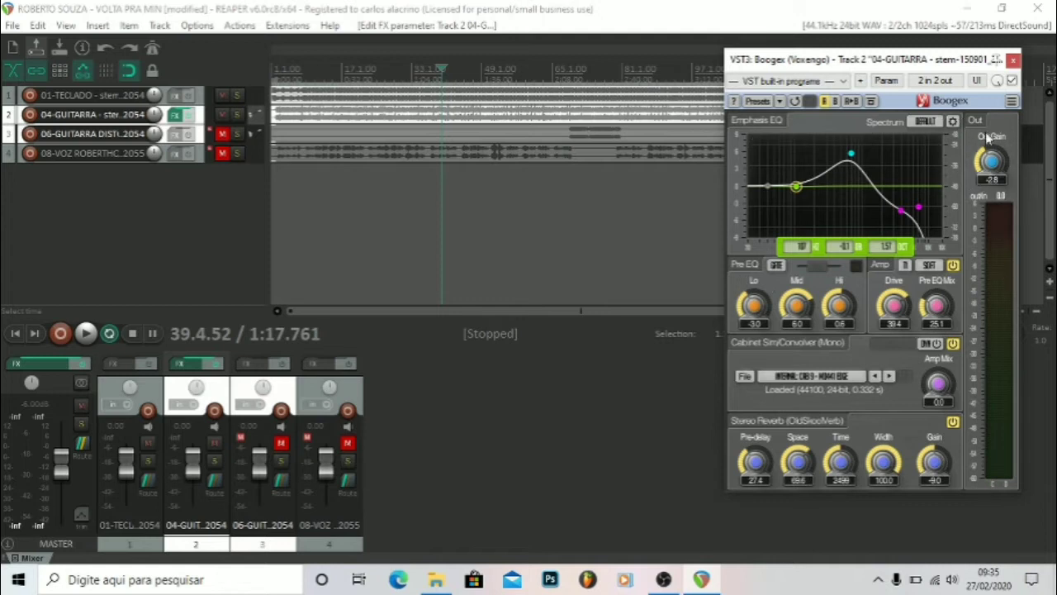
click(995, 164)
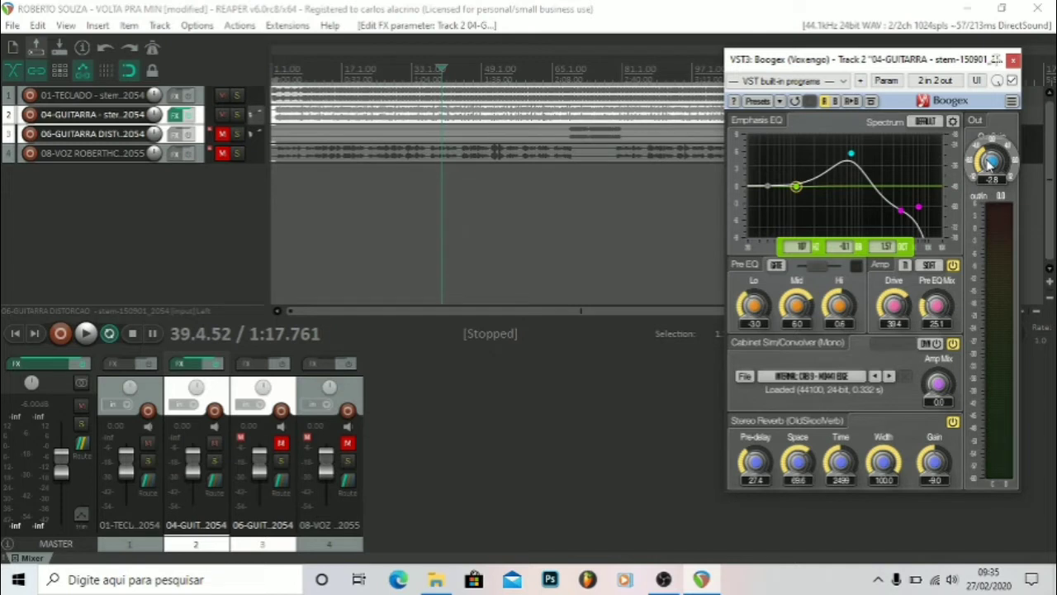
Bypass the effects on the 04-GUITARRA track and the master while playing a short passage of the song.
click(190, 115)
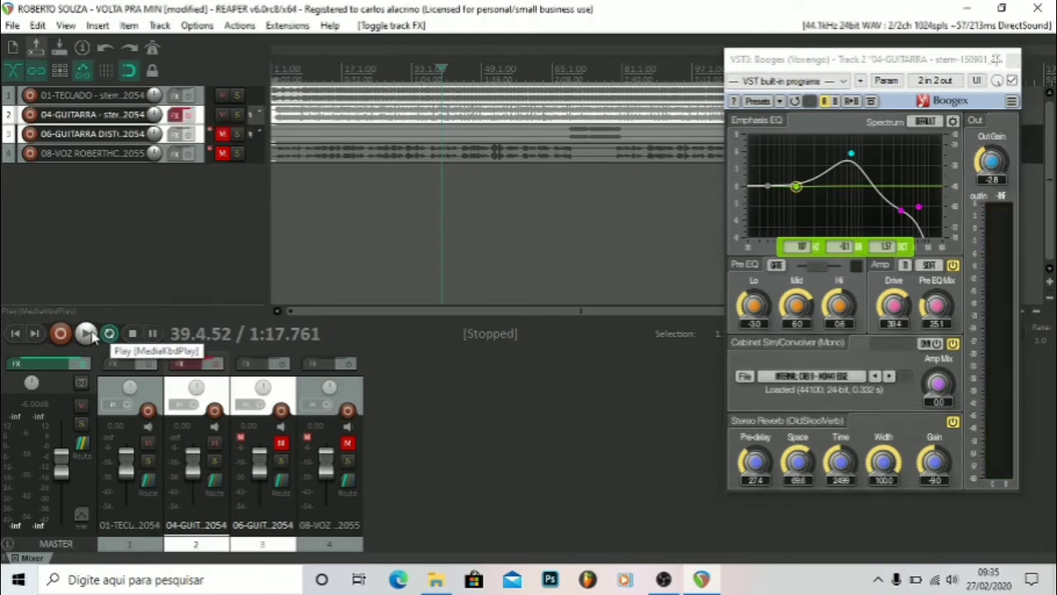
click(86, 333)
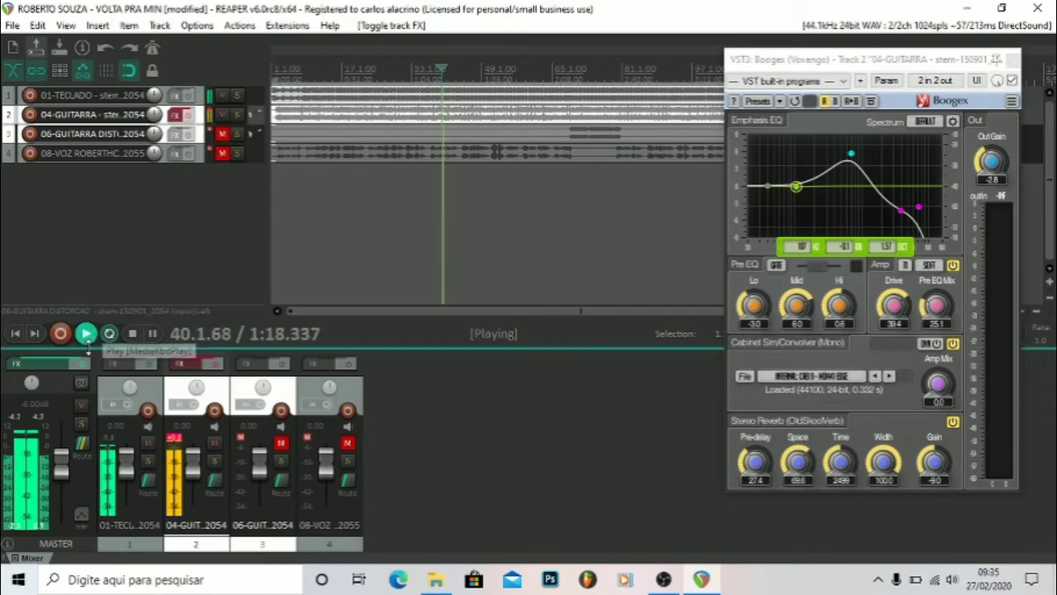
click(88, 365)
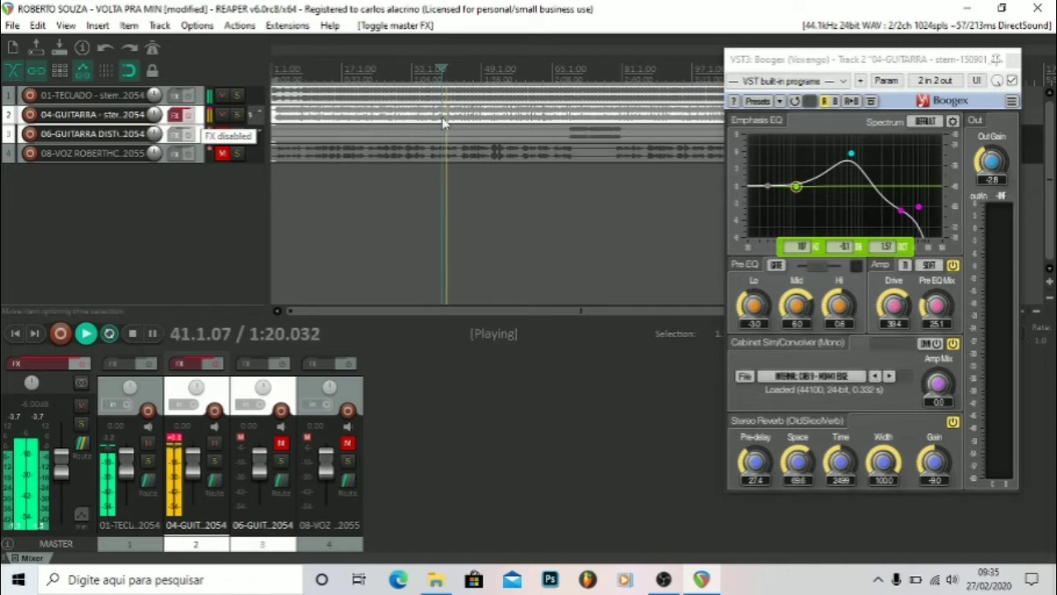
key(space)
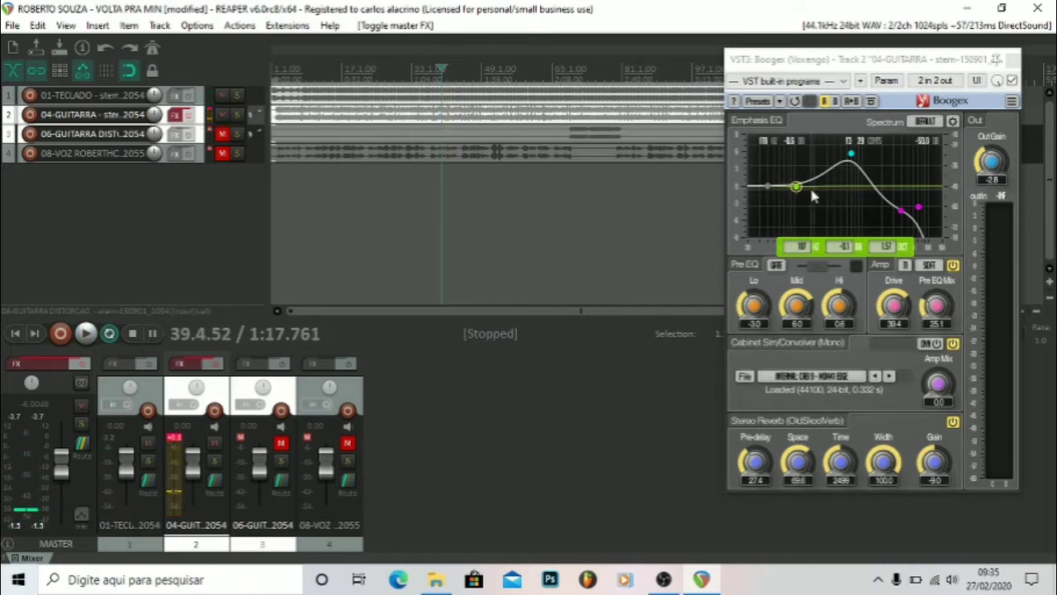
Load the Default preset in Boogex, and play the song with the 04-GUITARRA track's effects re-enabled.
click(757, 101)
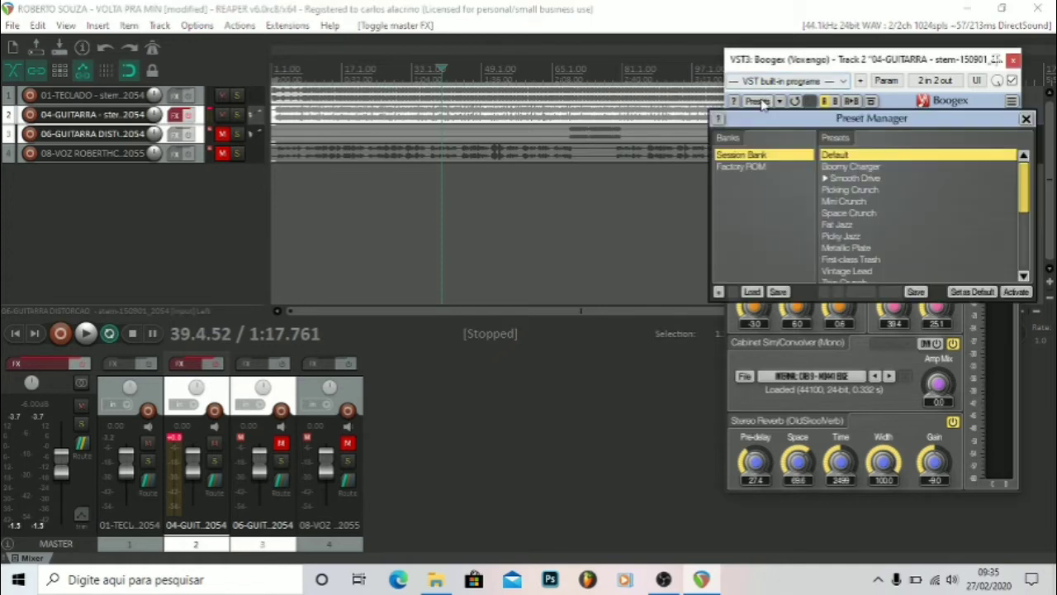
double_click(843, 155)
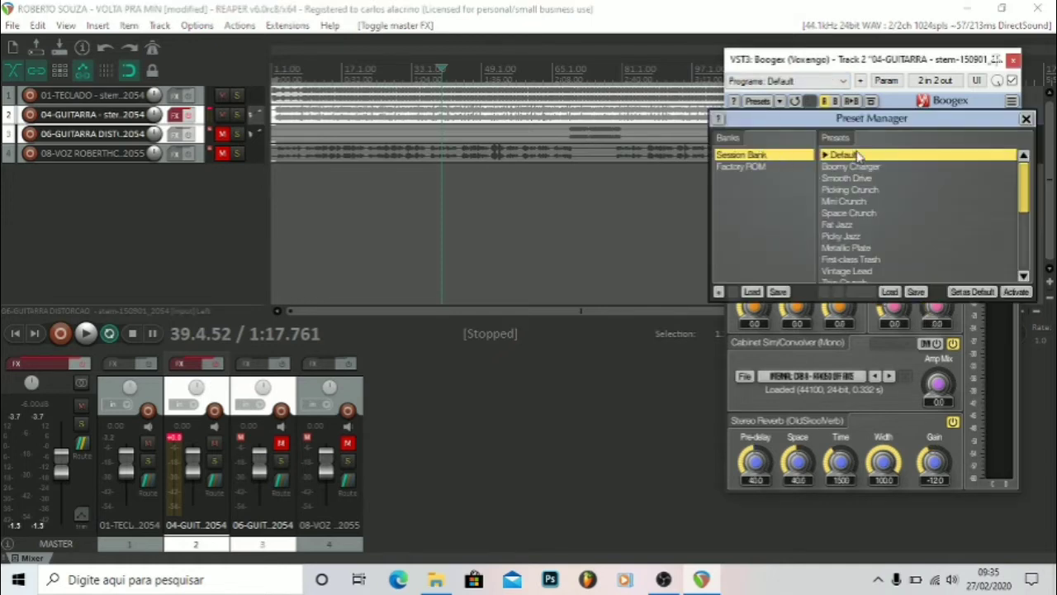
click(1026, 118)
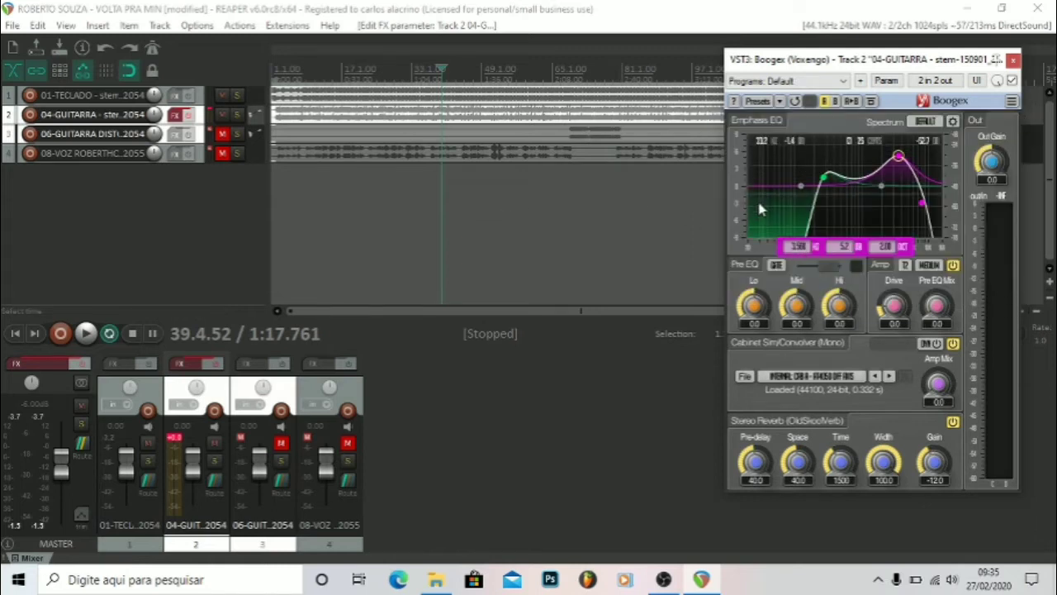
click(86, 334)
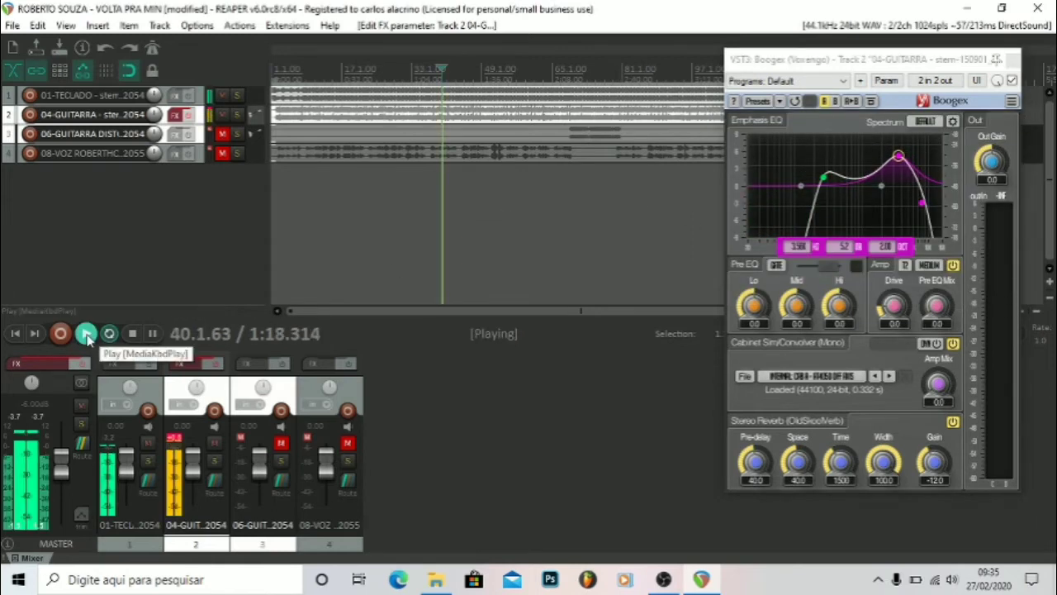
click(186, 115)
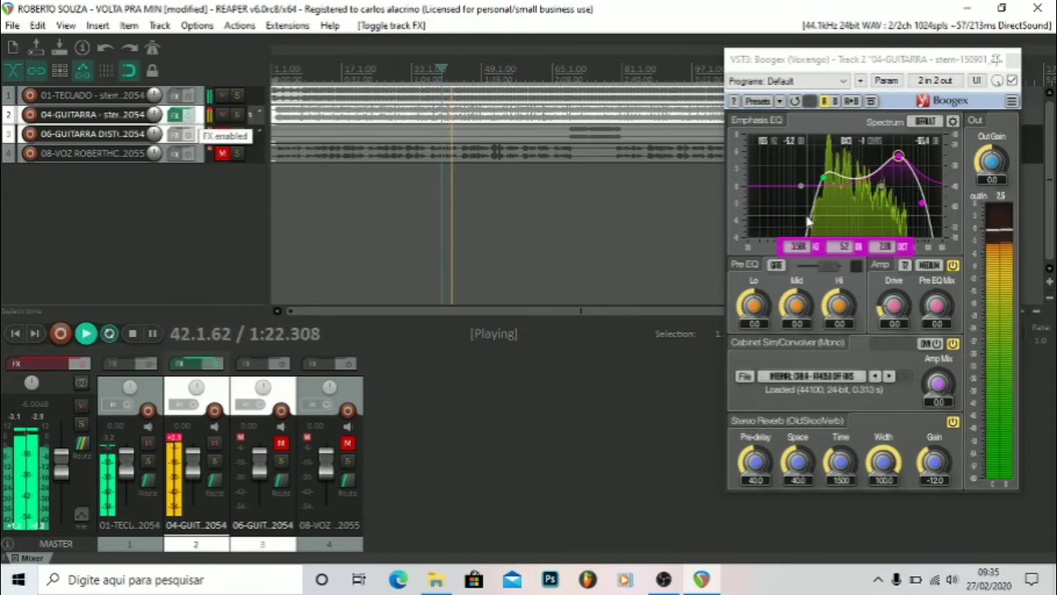
Shape the Emphasis EQ with a -5.0 dB mid dip, a deep narrow notch and a 5.5 dB high band, and set Amp Mix to 100.
click(828, 183)
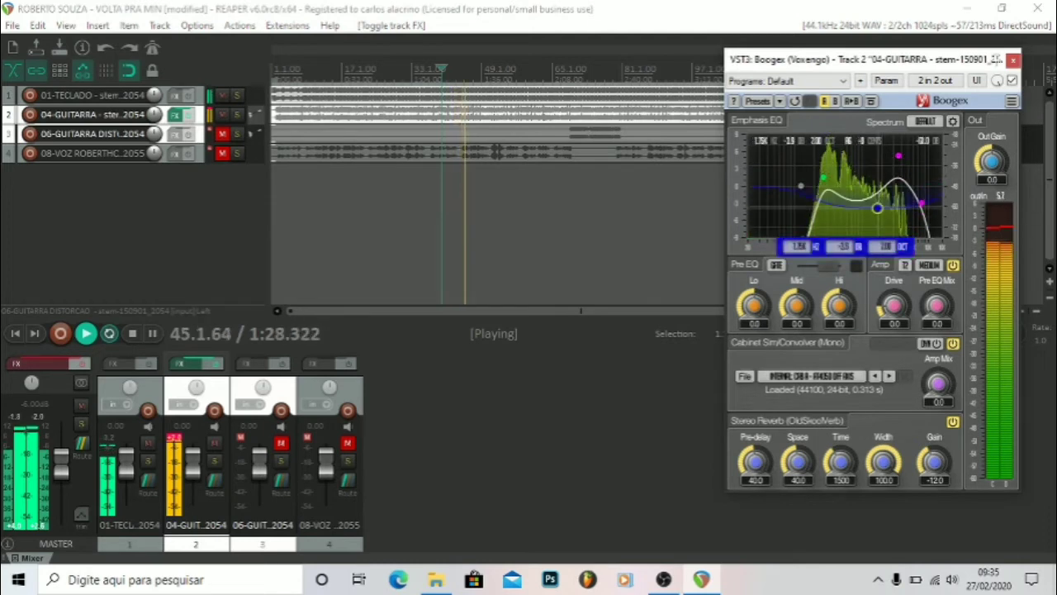
drag(841, 186, 843, 190)
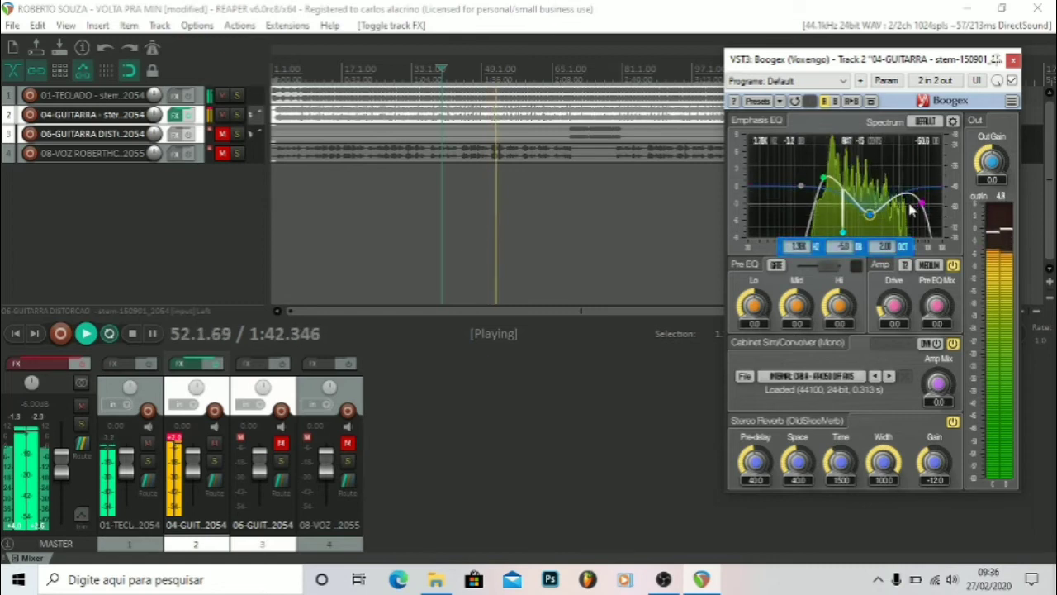
drag(919, 203, 889, 154)
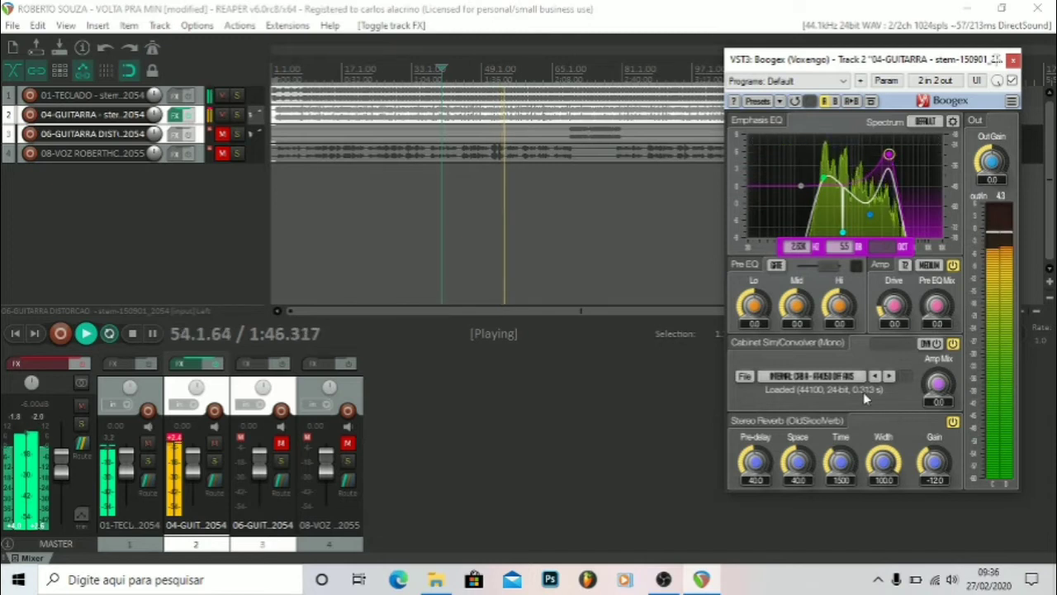
drag(938, 384, 937, 347)
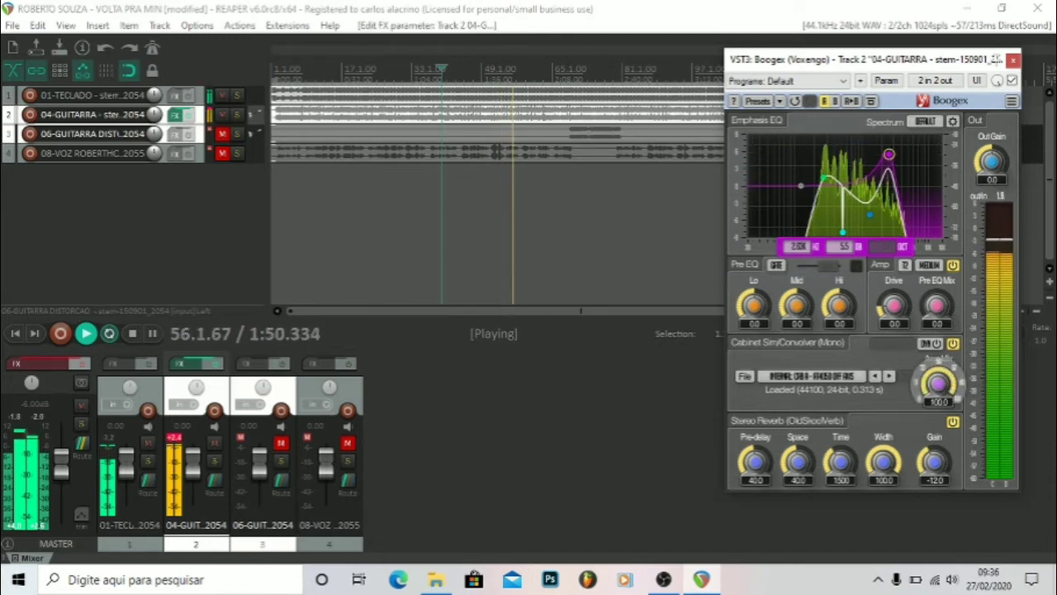
Enable the gate with a slightly higher threshold, and set the Pre EQ to Lo 3.5, Mid -1.3 and Hi 6.0.
click(777, 265)
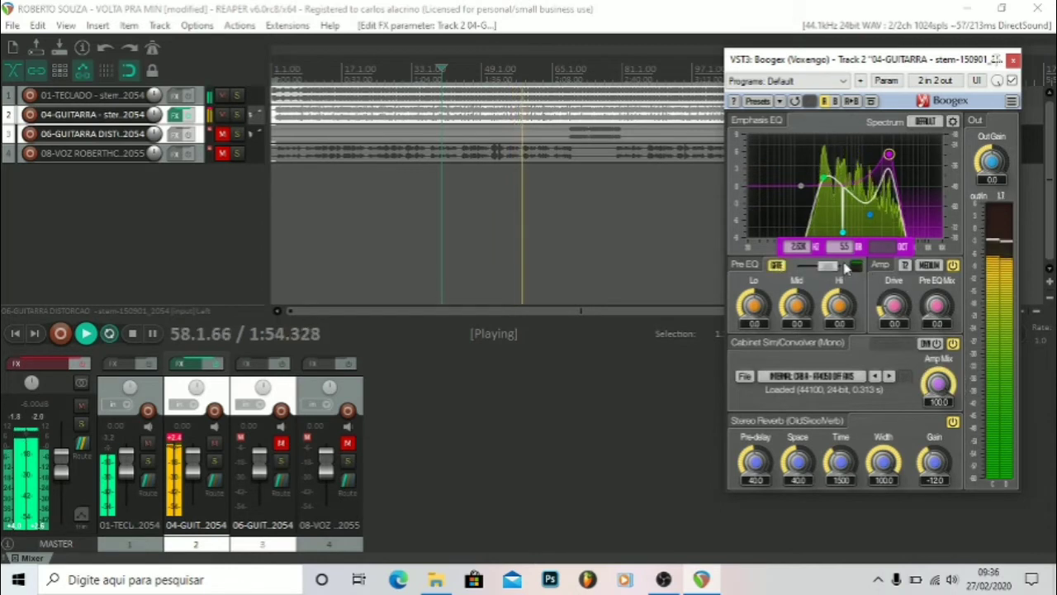
drag(827, 266, 837, 265)
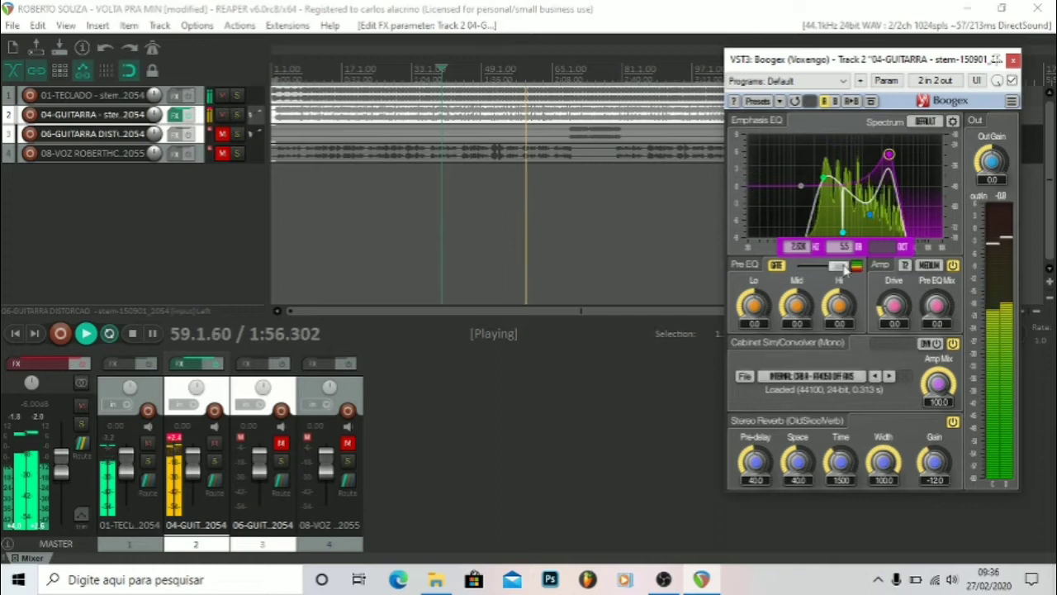
drag(843, 307, 755, 304)
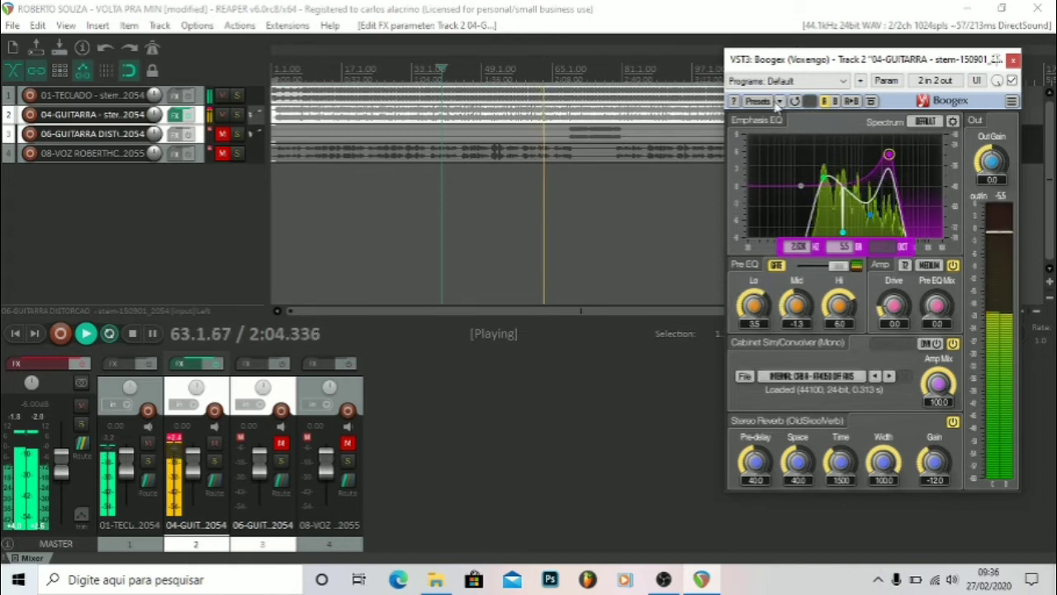
Compare the guitar with Boogex bypassed and active, and set the amp Drive to 19.4.
click(1013, 80)
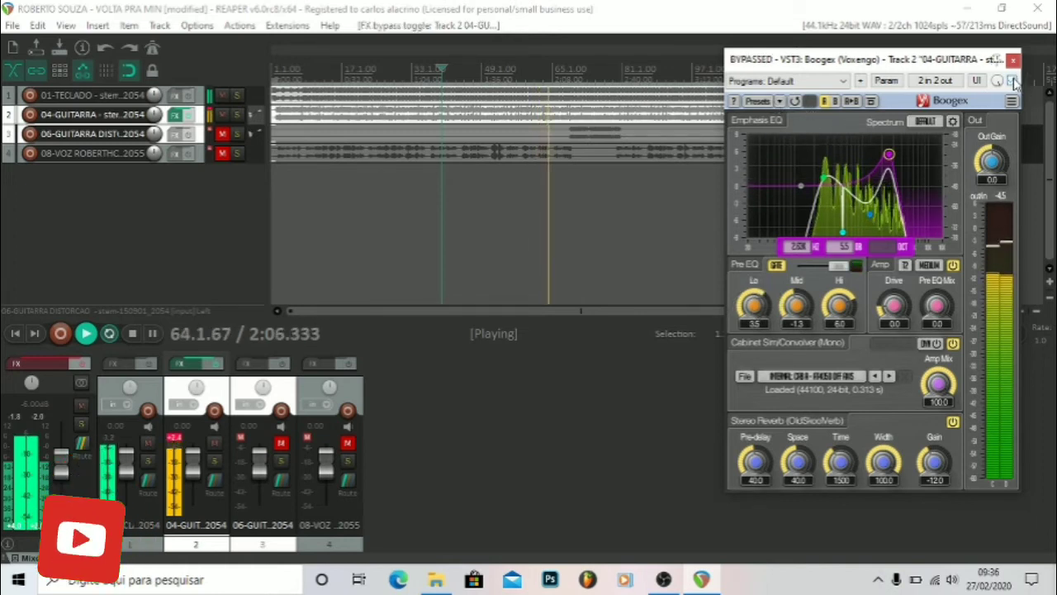
click(1013, 80)
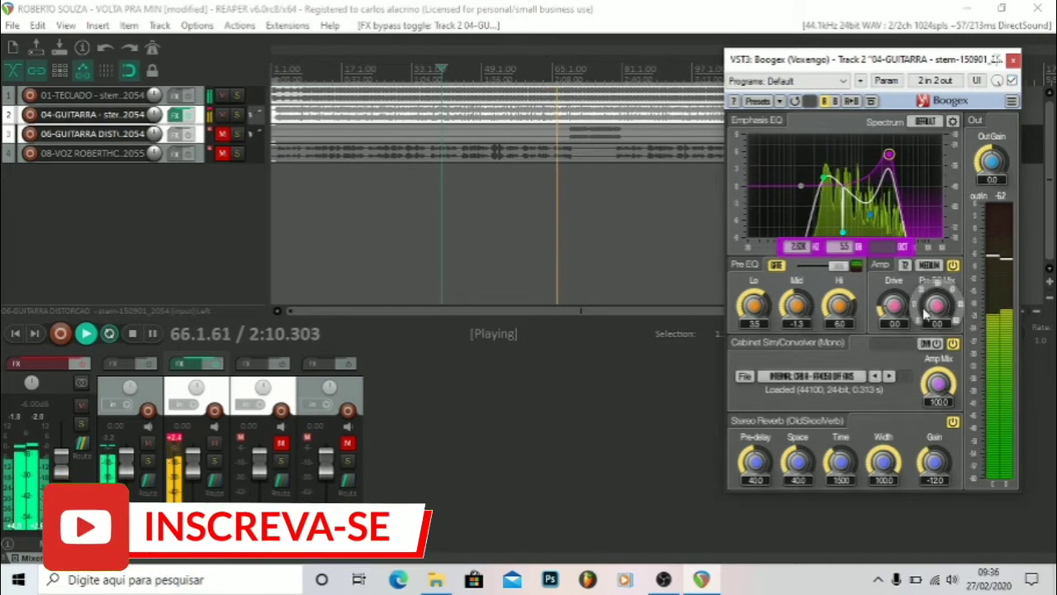
mouse_move(896, 307)
mouse_down()
mouse_move(896, 249)
mouse_move(896, 321)
mouse_up()
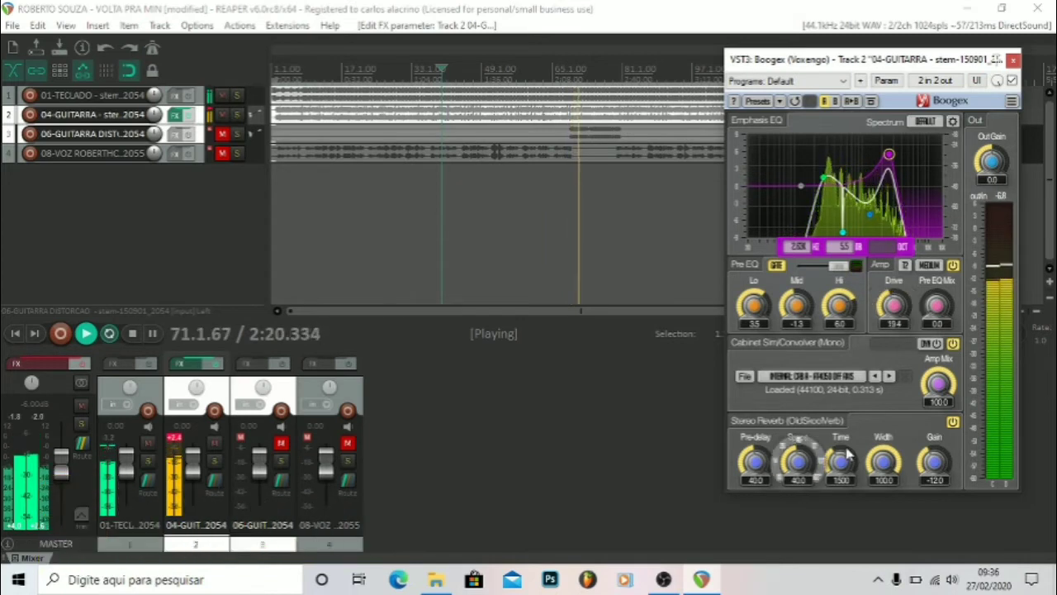
Turn off the stereo reverb, and enable DynaCab with Cab B - Beta52 as Cabinet 1 and Cab B - Beta52 Bright as Cabinet 2.
click(953, 422)
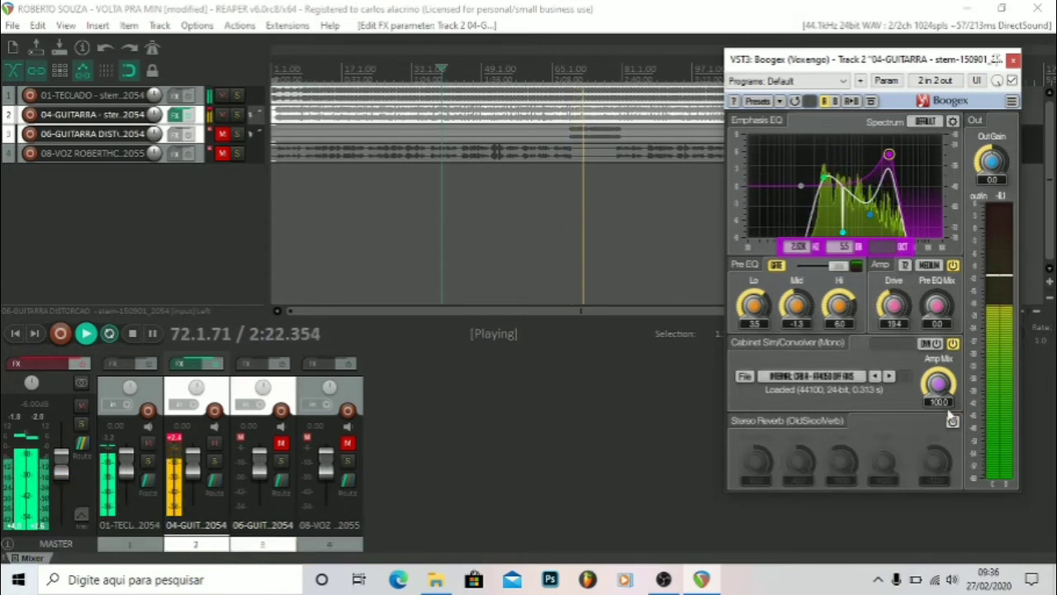
click(933, 344)
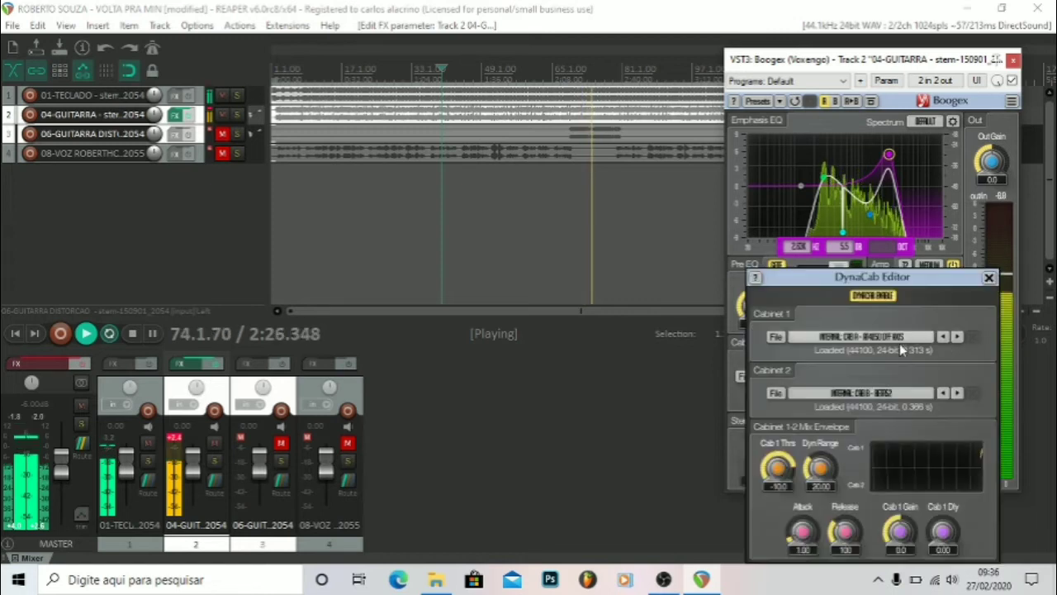
click(899, 343)
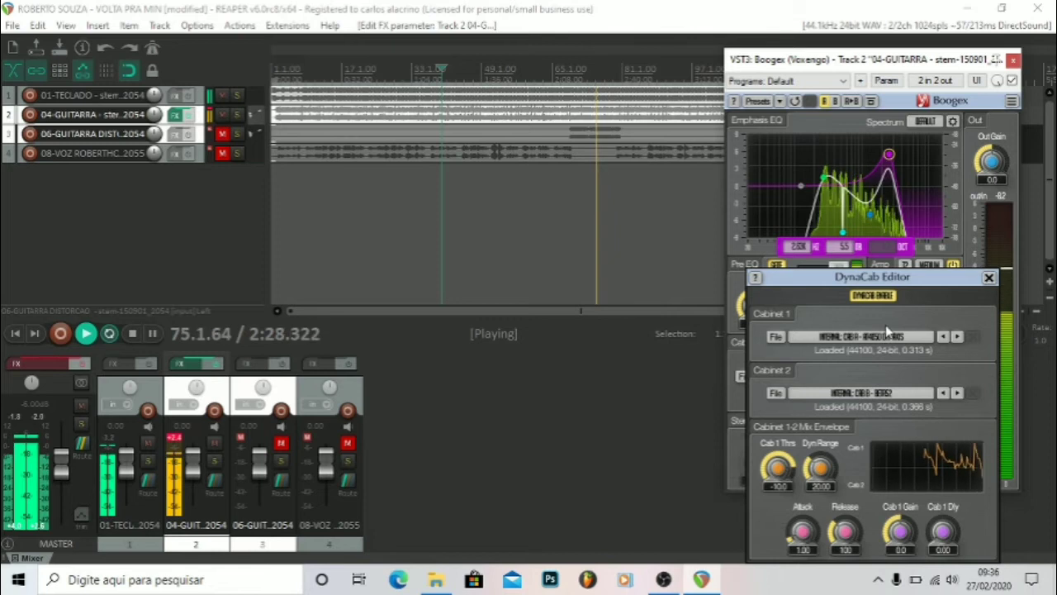
click(958, 336)
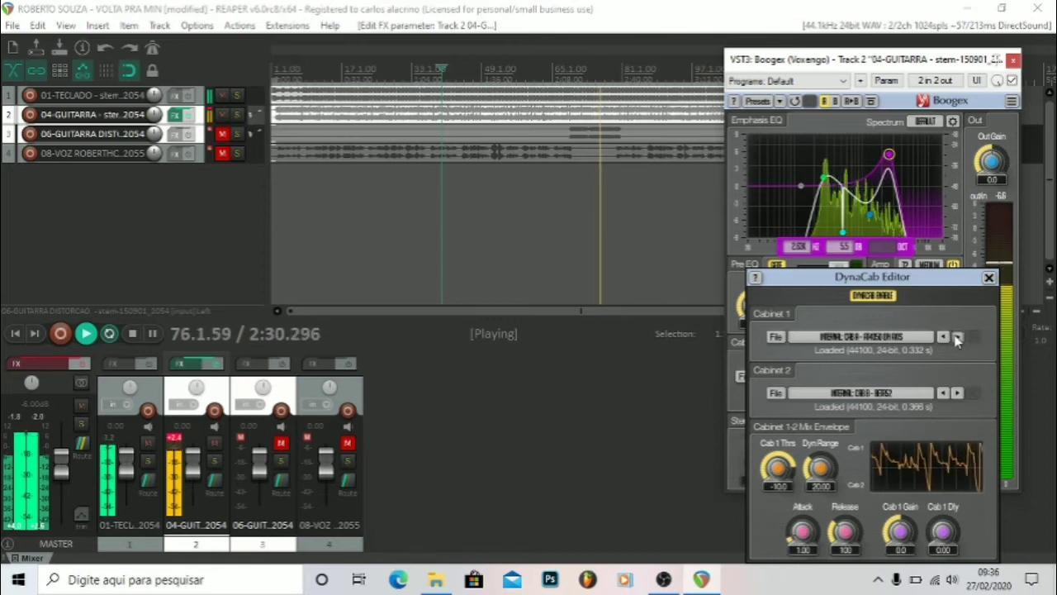
click(957, 393)
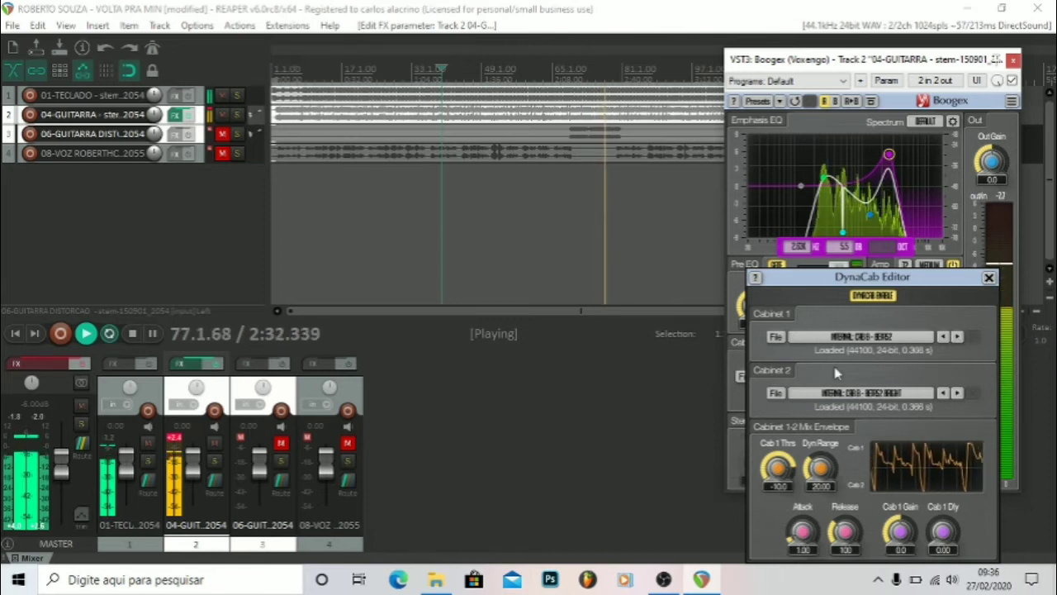
click(989, 277)
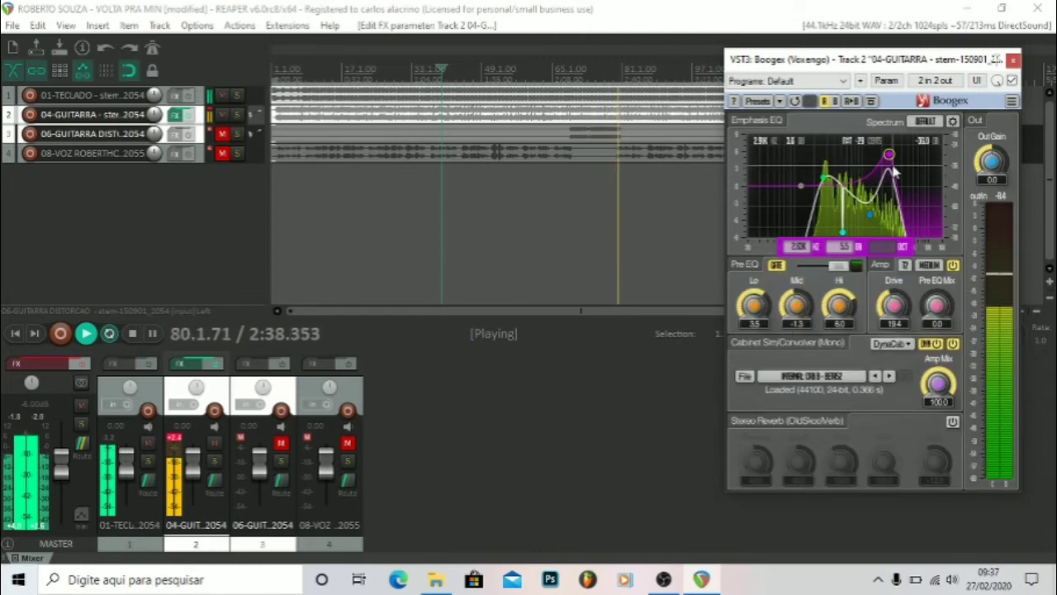
Load the Boomy Charger preset from the Session Bank and audition the programs that follow it, up to Picky Jazz.
click(780, 101)
mouse_move(806, 117)
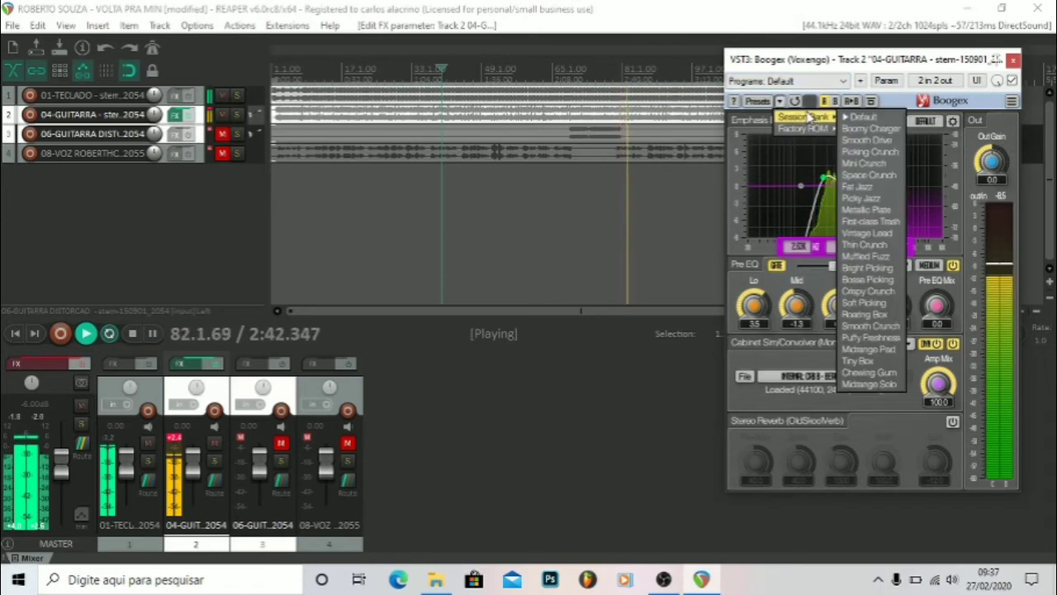
click(869, 129)
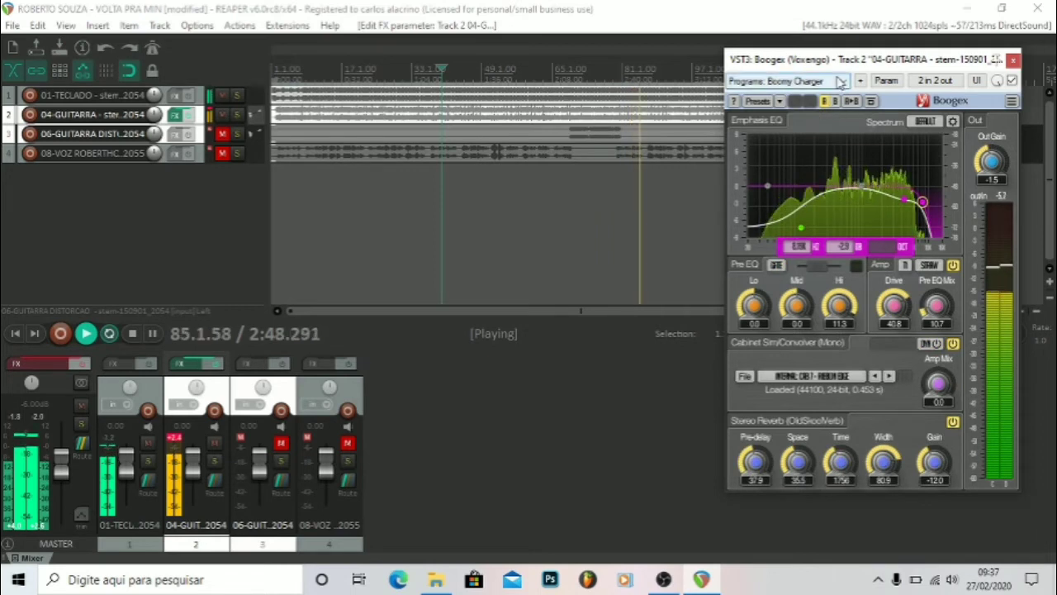
click(840, 81)
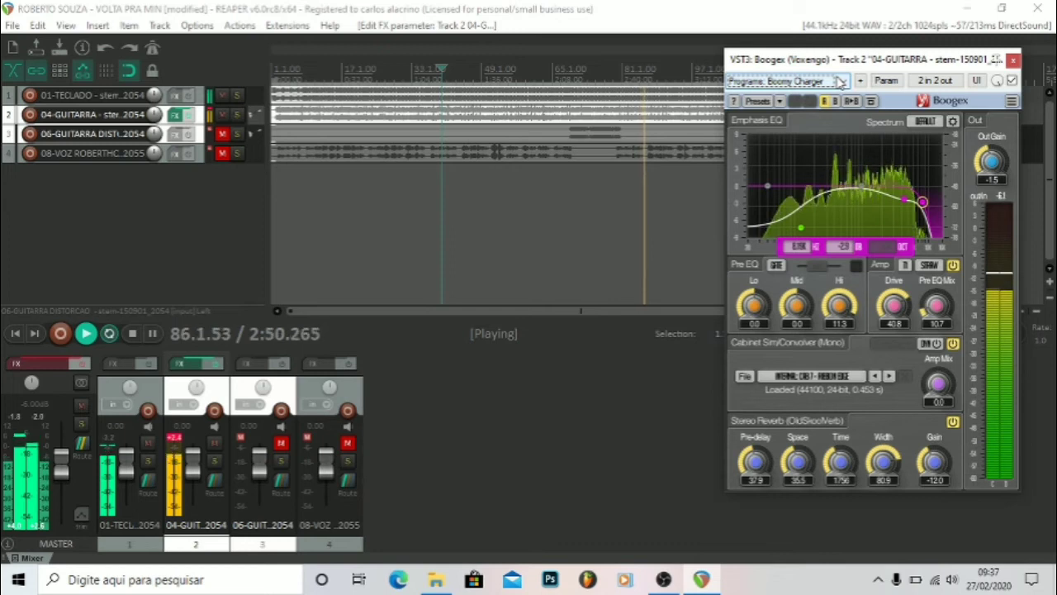
scroll(840, 81, down, 1)
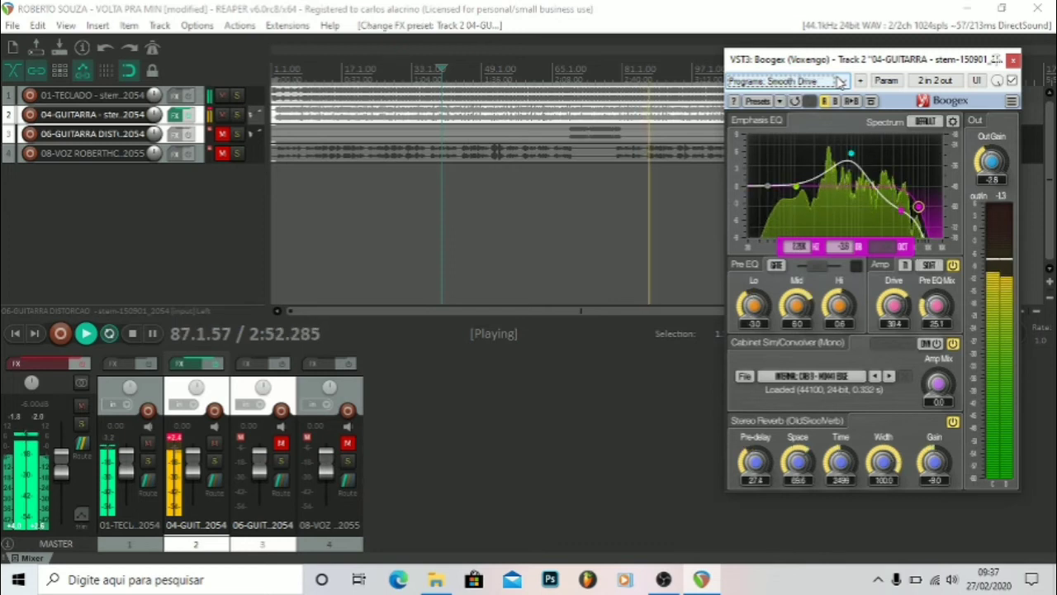
scroll(840, 81, down, 1)
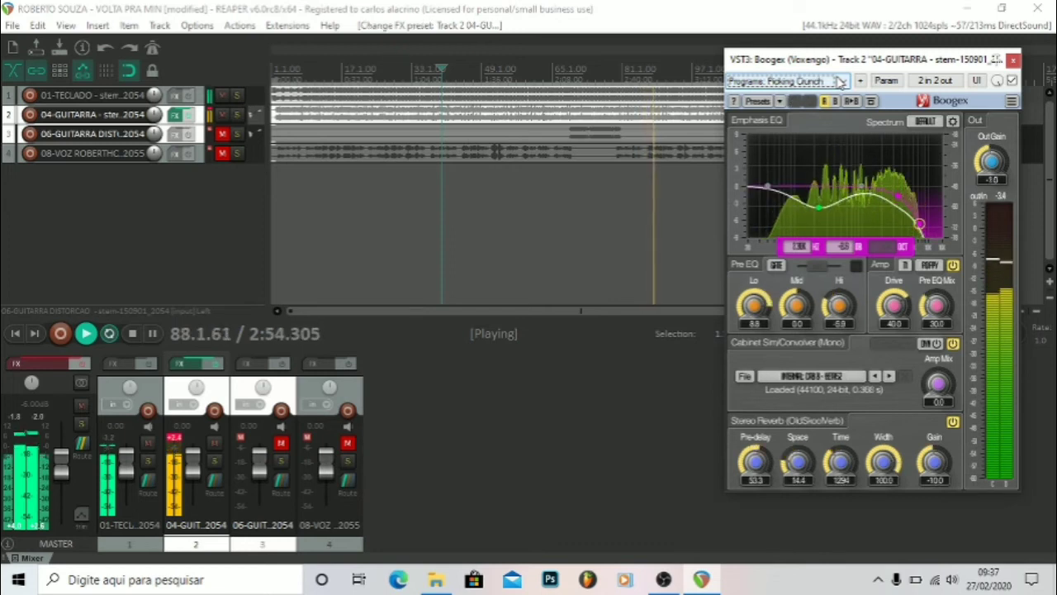
scroll(841, 81, down, 1)
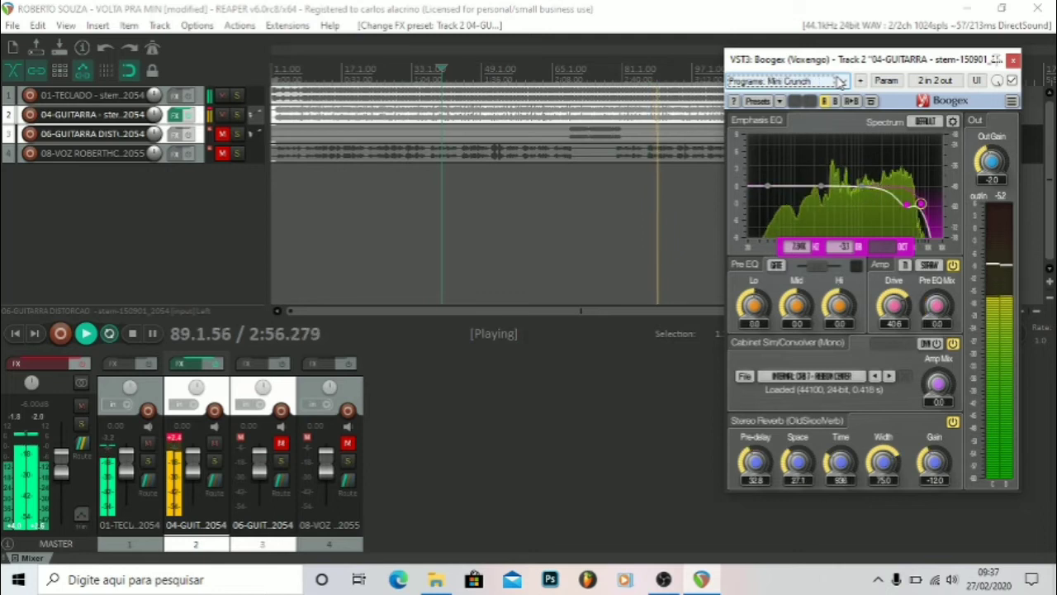
scroll(840, 81, down, 1)
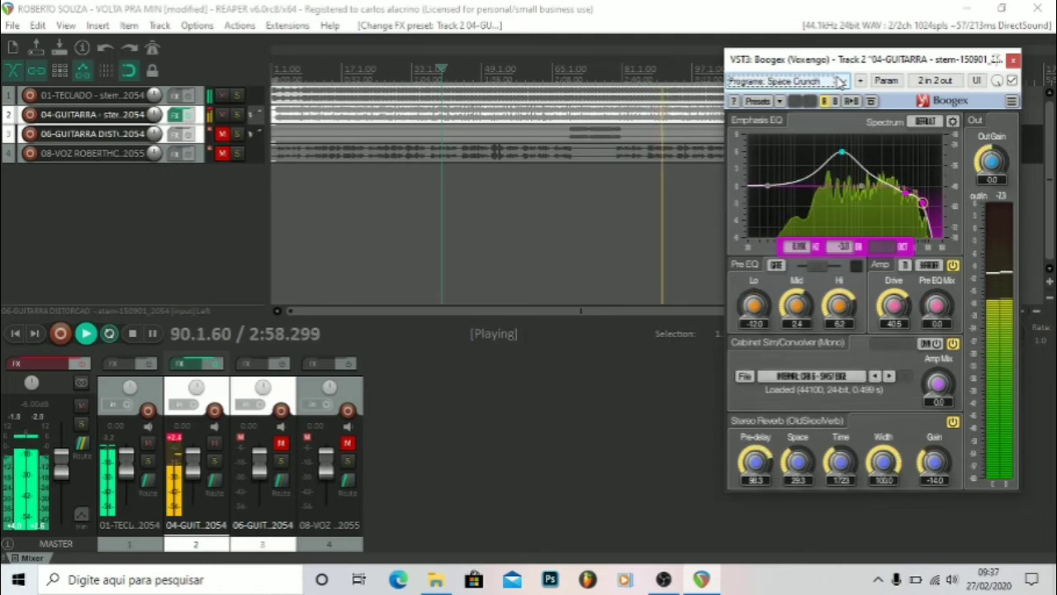
scroll(840, 81, down, 1)
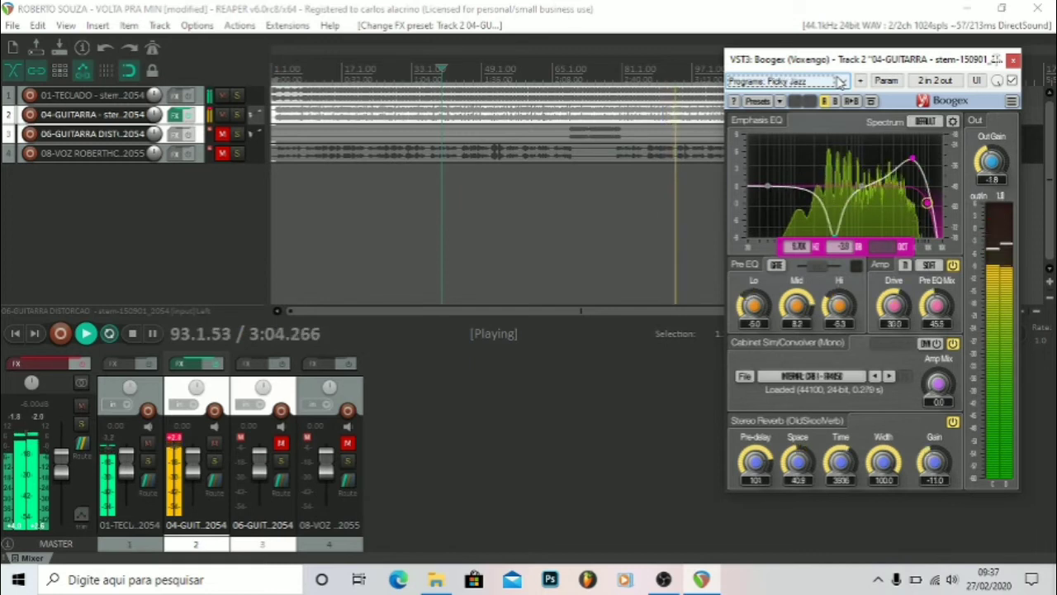
Audition the Boogex programs from Metallic Plate to Bossa Picking while the song plays.
scroll(840, 81, down, 1)
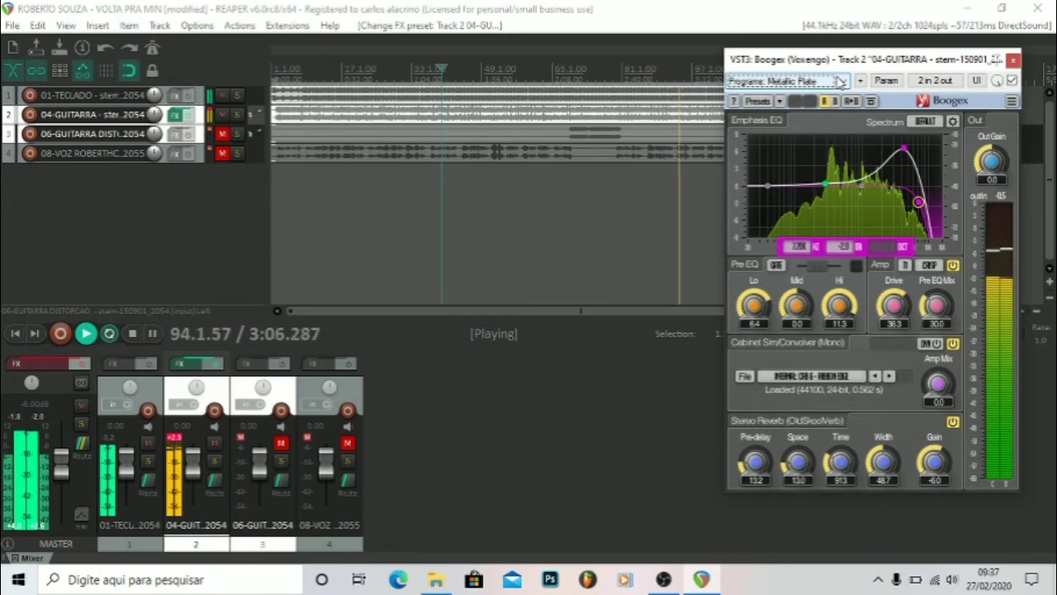
scroll(840, 81, down, 1)
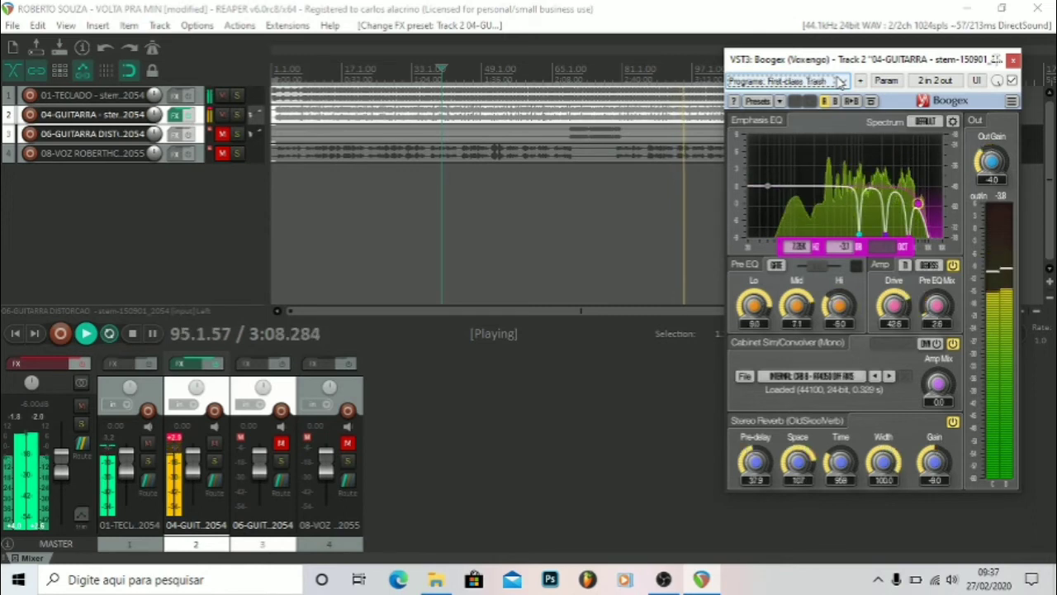
scroll(840, 81, down, 1)
scroll(840, 81, down, 1)
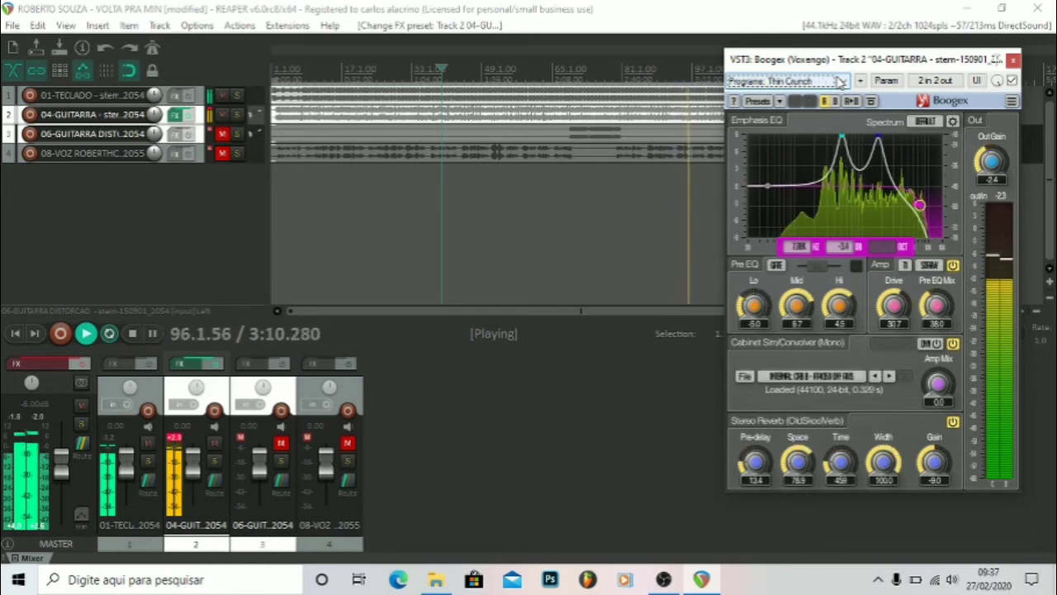
scroll(840, 81, down, 1)
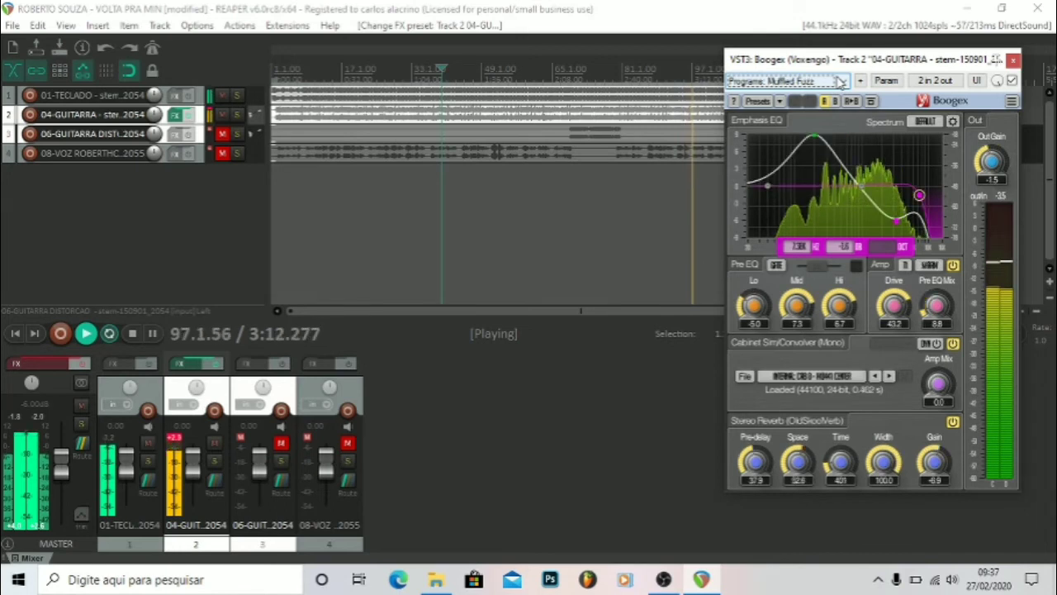
scroll(840, 81, down, 1)
scroll(840, 81, down, 1)
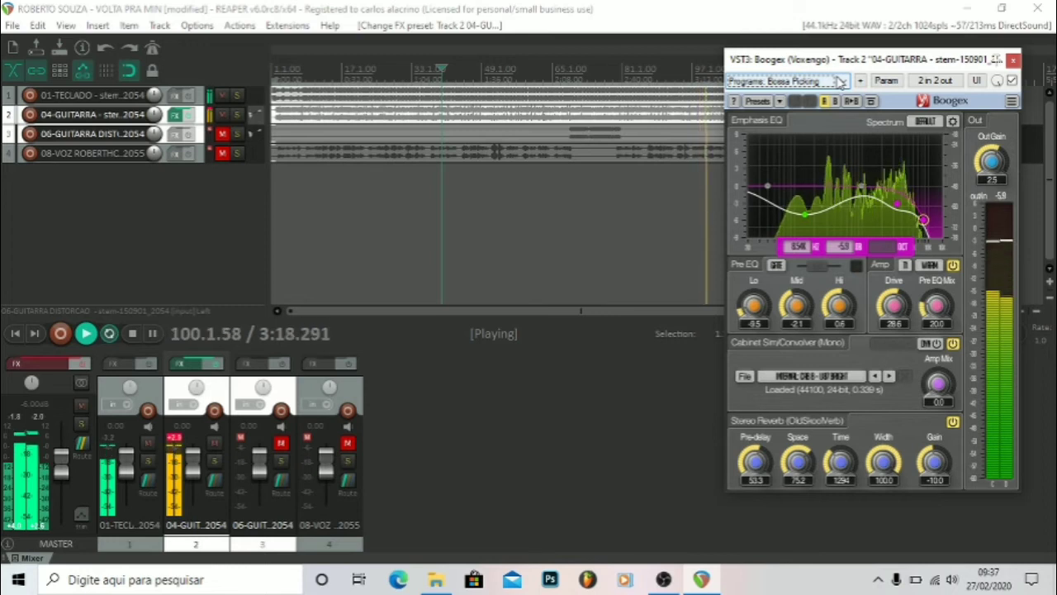
Audition the remaining Boogex programs from Crispy Crunch to Midrange Solo during playback.
scroll(840, 81, down, 1)
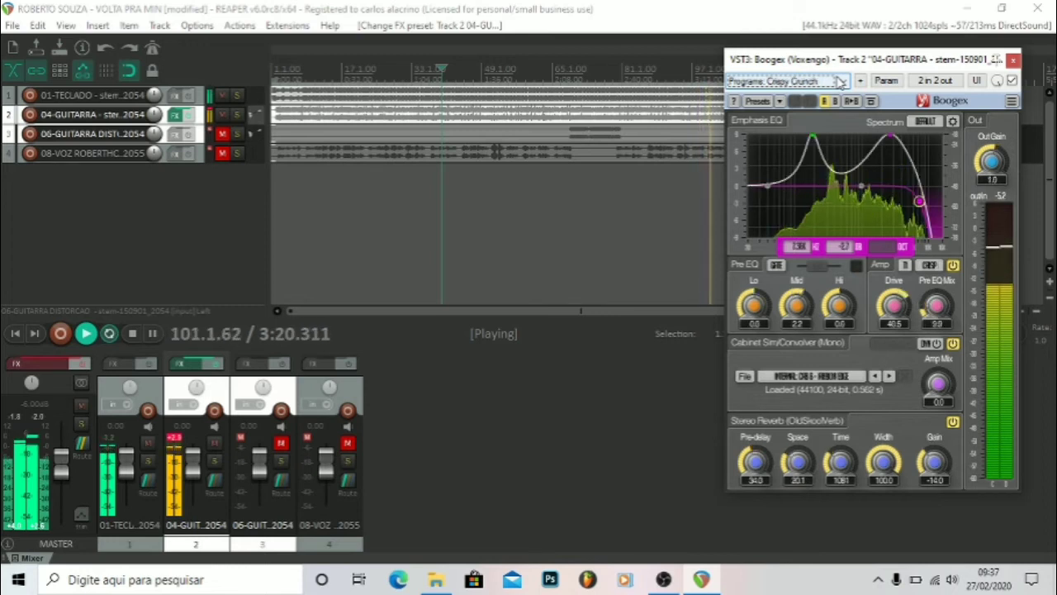
scroll(840, 81, down, 1)
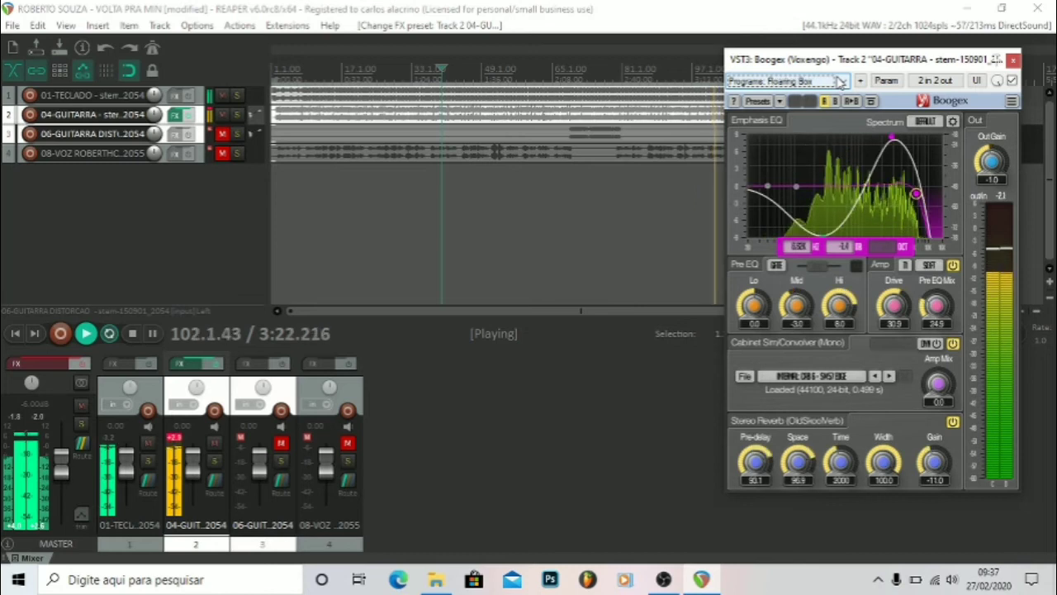
scroll(840, 81, down, 1)
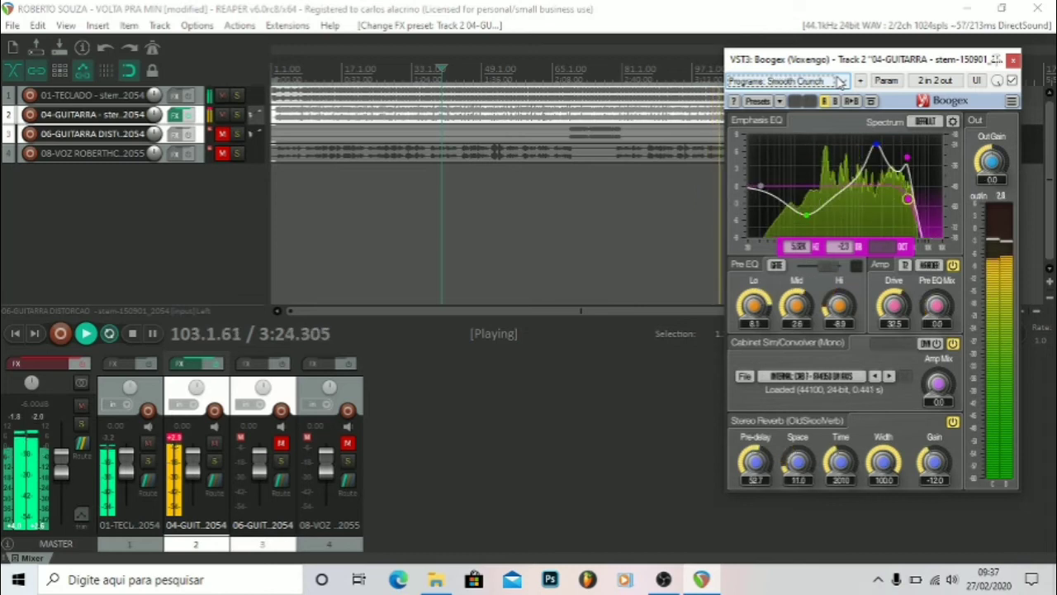
scroll(840, 81, down, 1)
scroll(840, 81, down, 1)
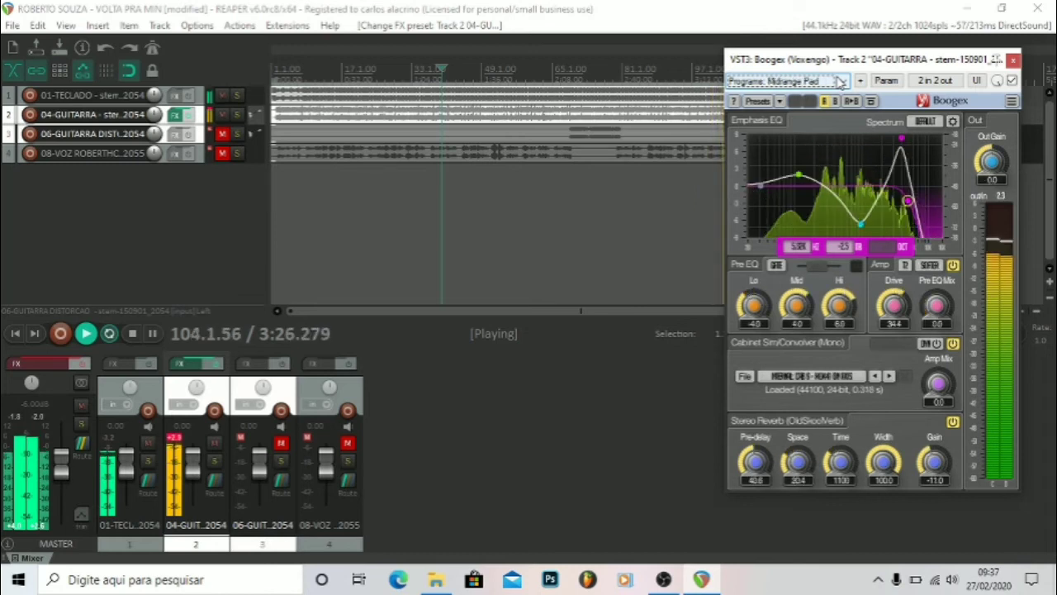
scroll(840, 81, down, 1)
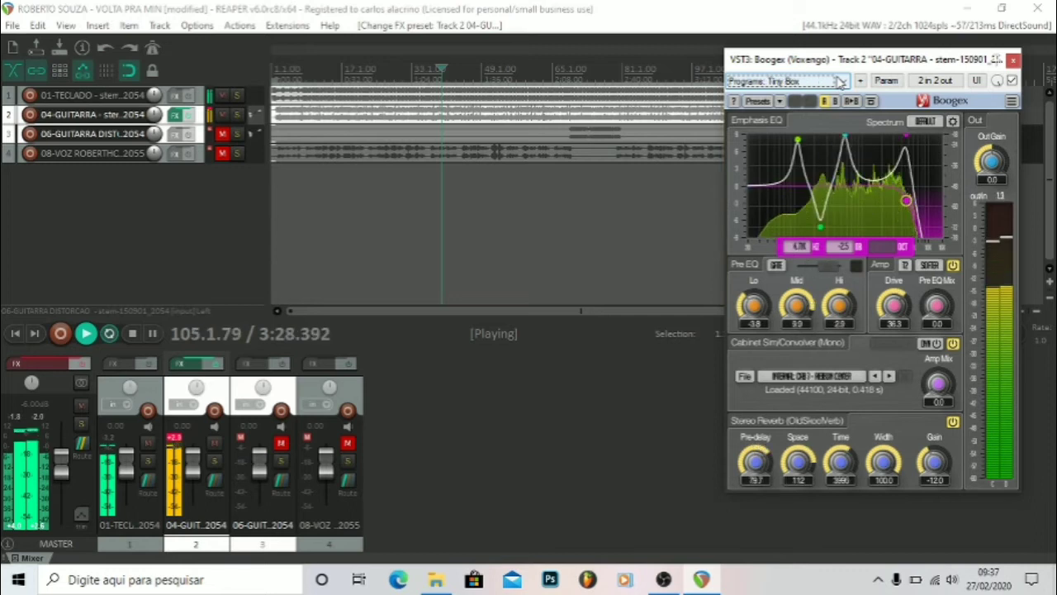
scroll(840, 81, down, 1)
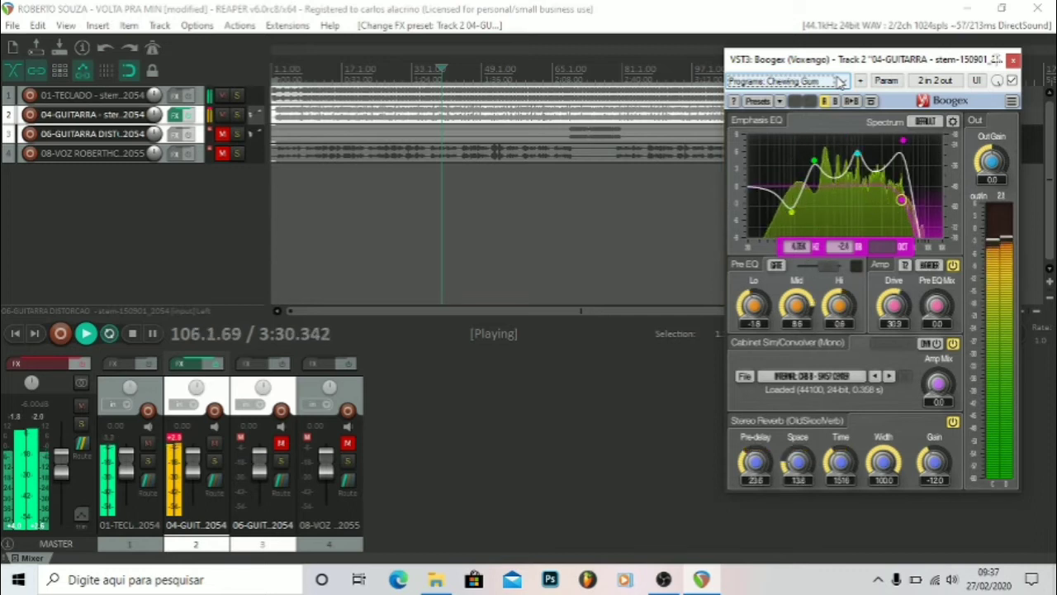
scroll(840, 81, down, 1)
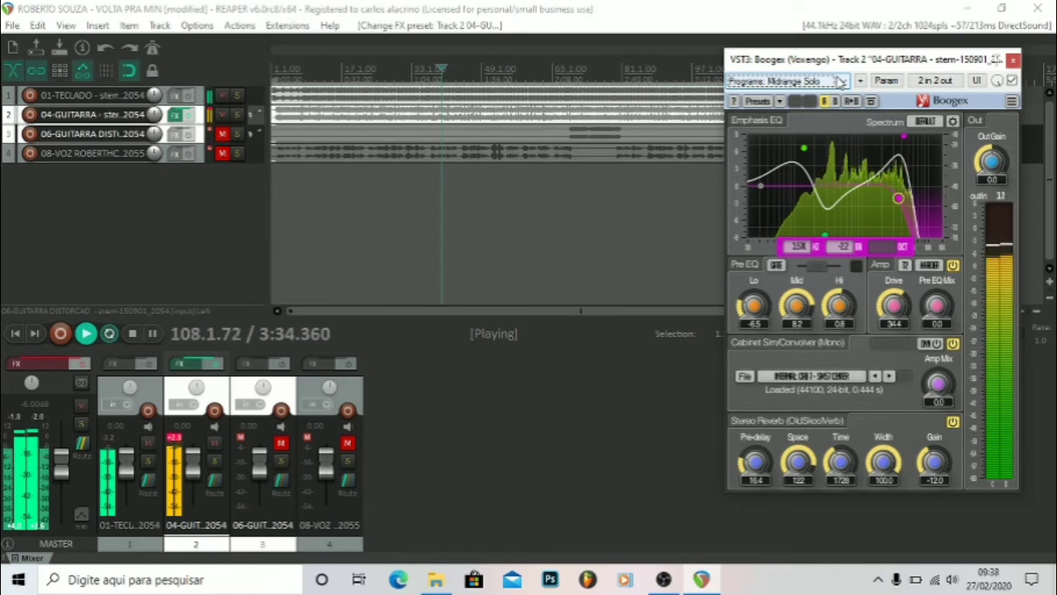
Load the Boomy Charger preset from the Boogex Factory ROM bank.
click(840, 81)
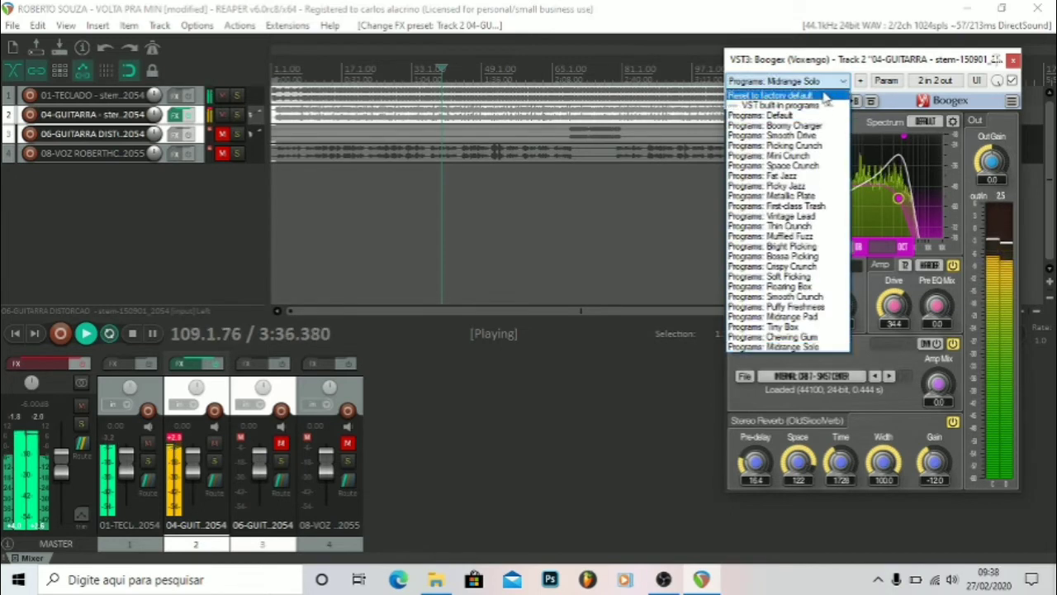
click(827, 86)
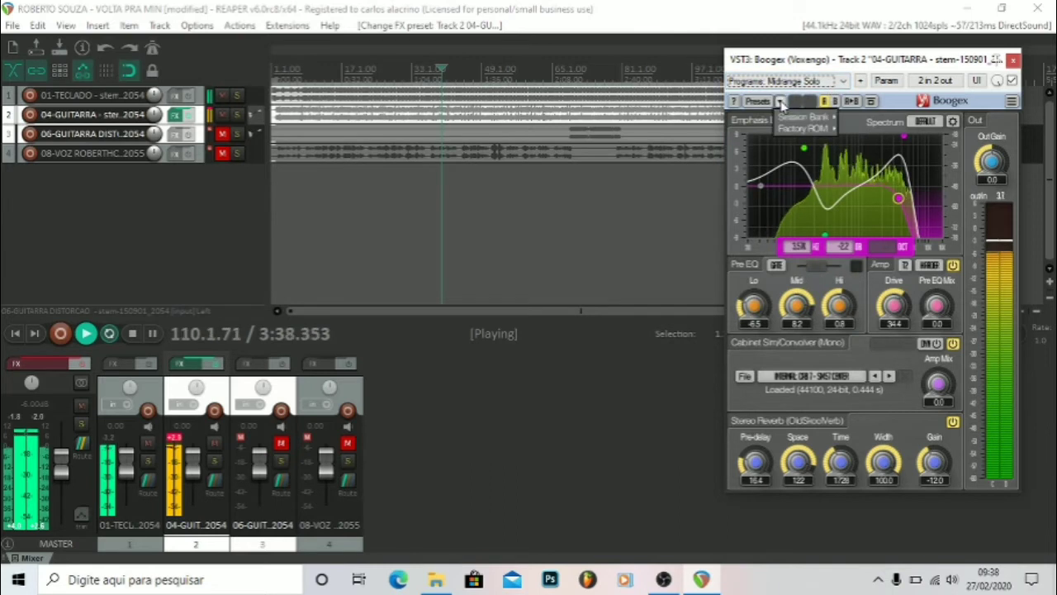
mouse_move(805, 129)
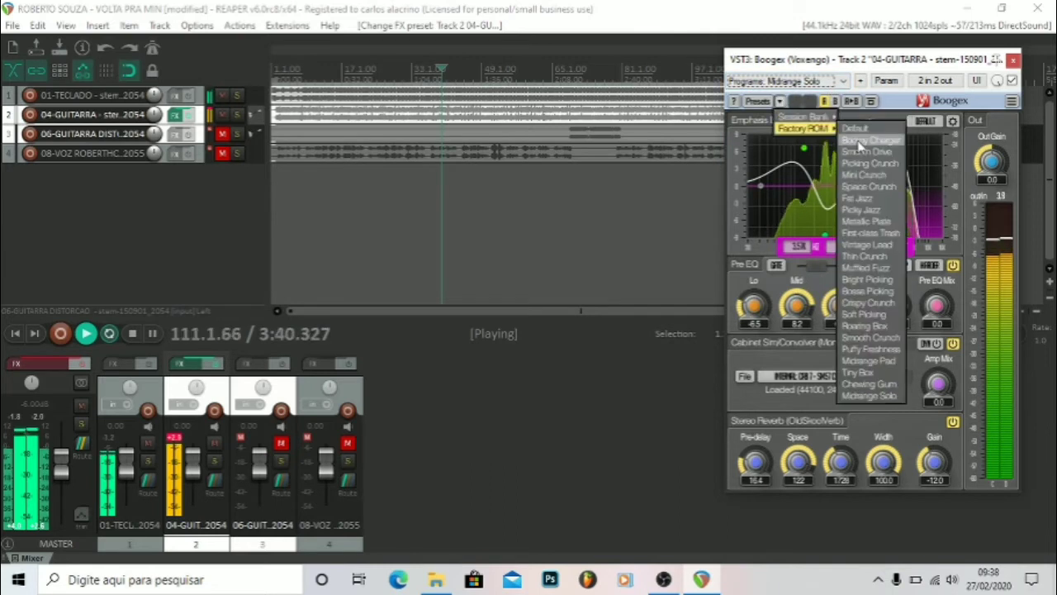
click(867, 141)
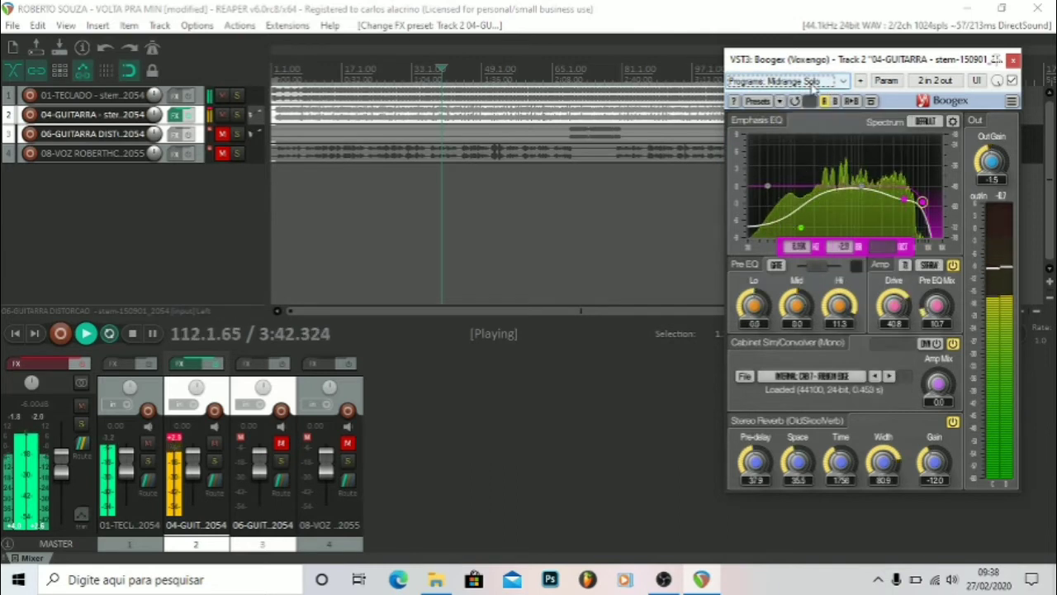
Audition the programs from Default to Fat Jazz, and compare Fat Jazz with the 04-GUITARRA effects bypassed and active.
scroll(813, 88, up, 4)
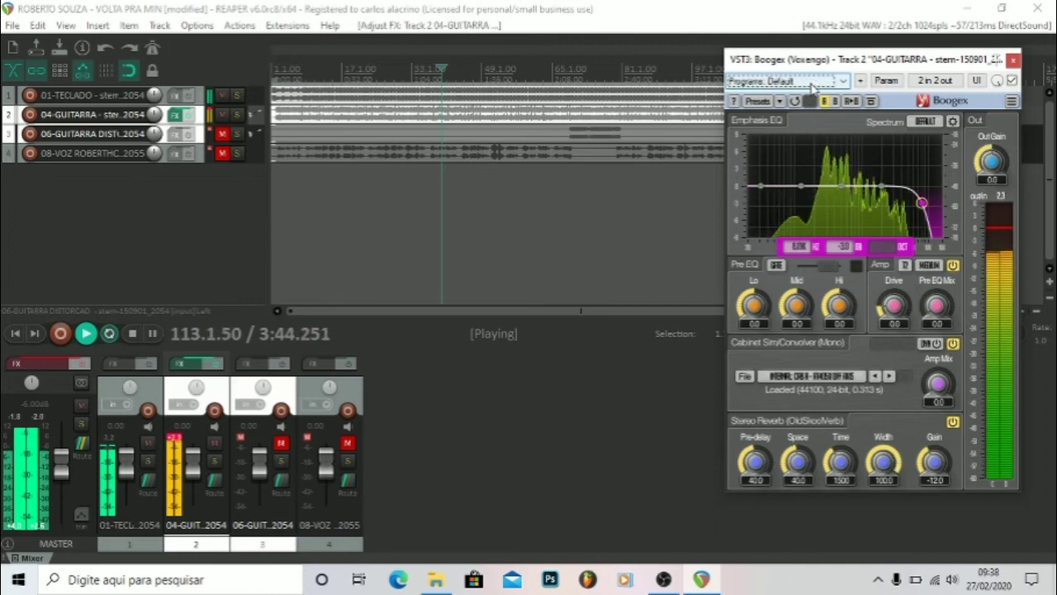
scroll(813, 88, up, 1)
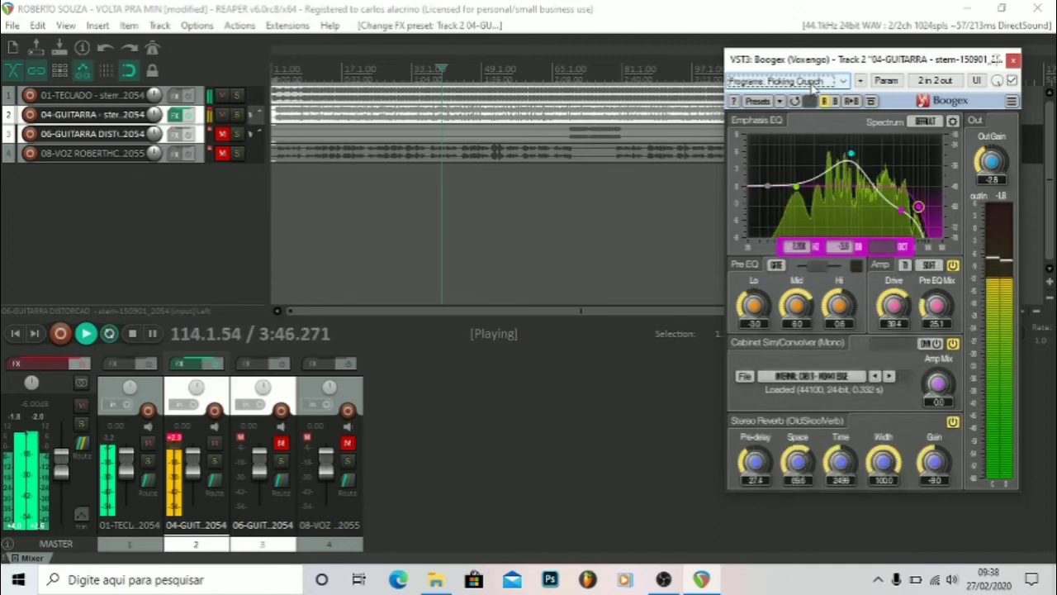
scroll(814, 87, up, 1)
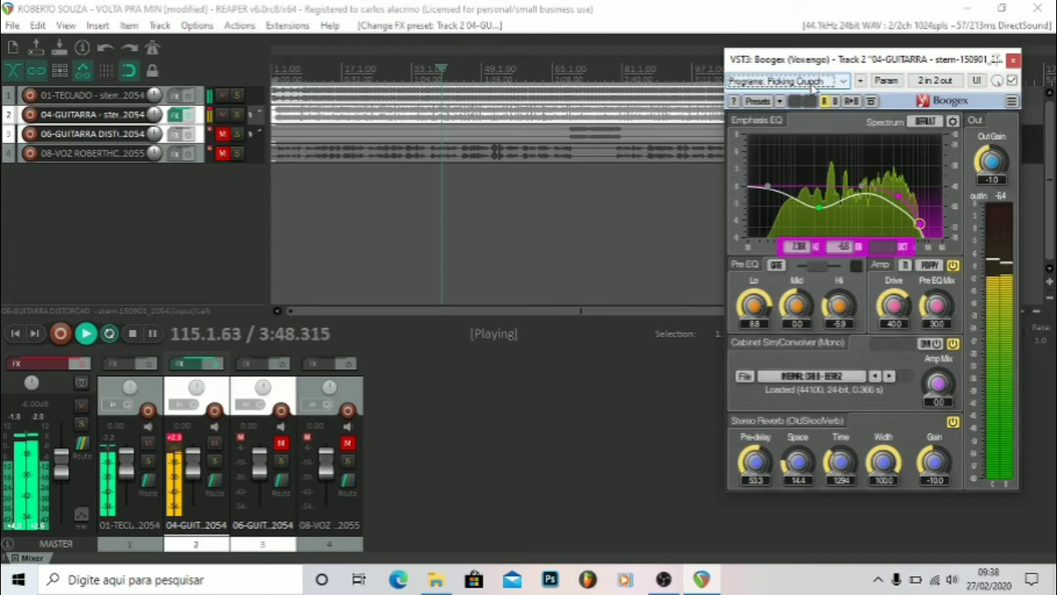
scroll(814, 87, up, 2)
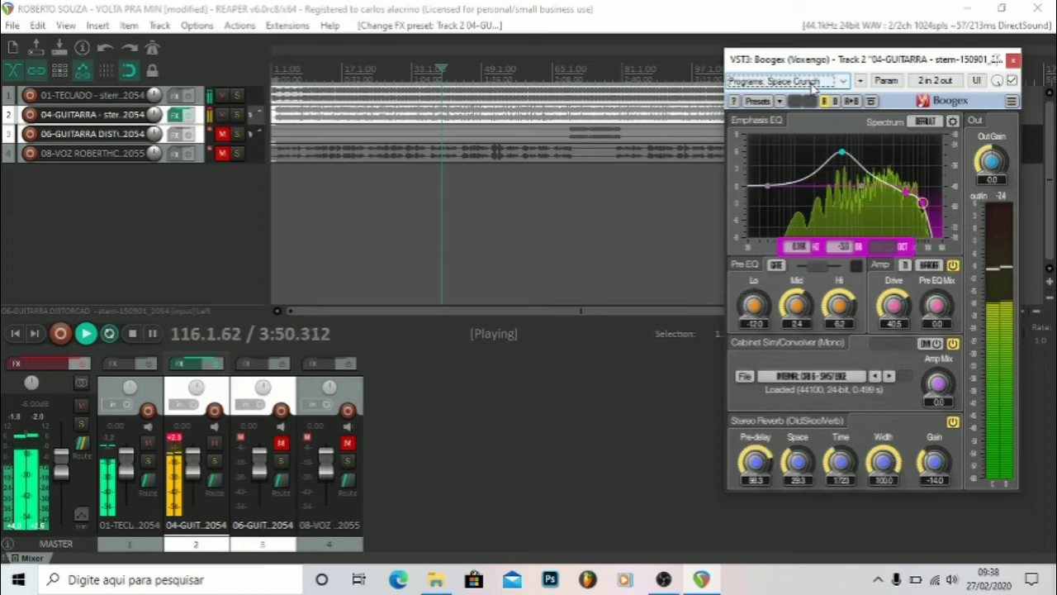
scroll(815, 88, up, 1)
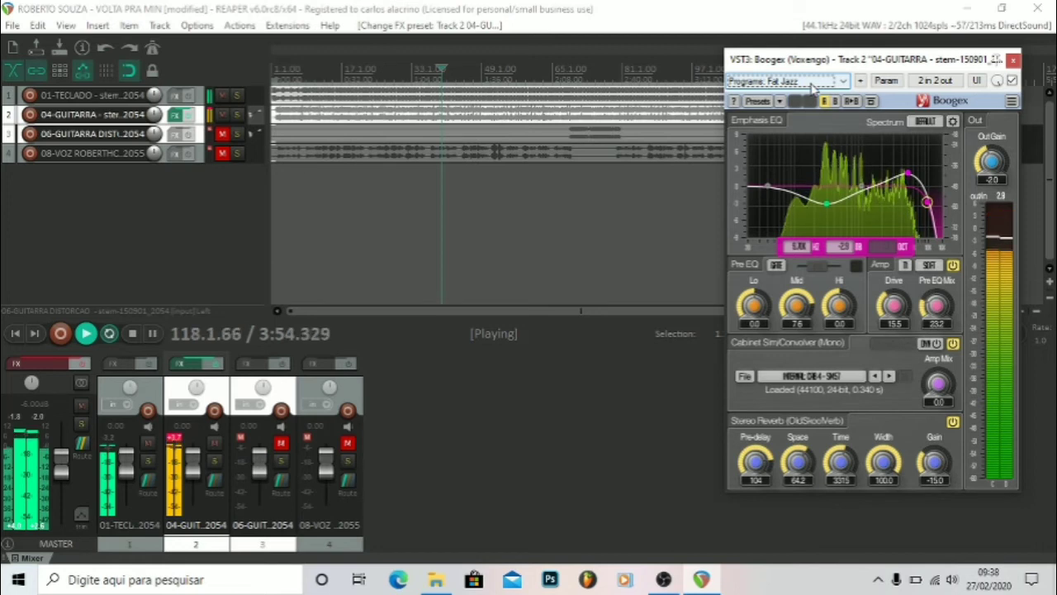
click(196, 114)
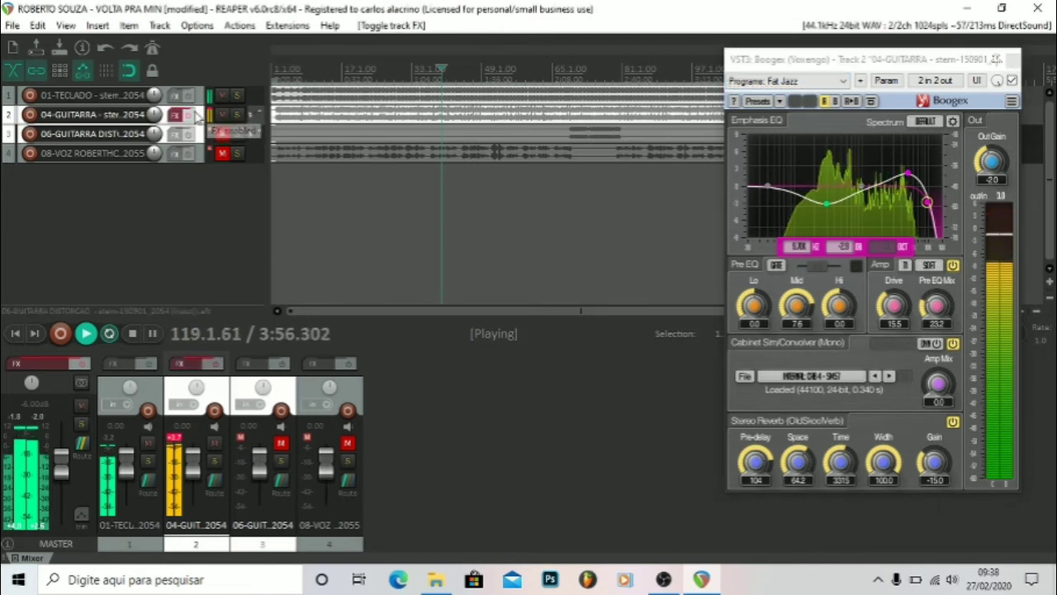
click(196, 114)
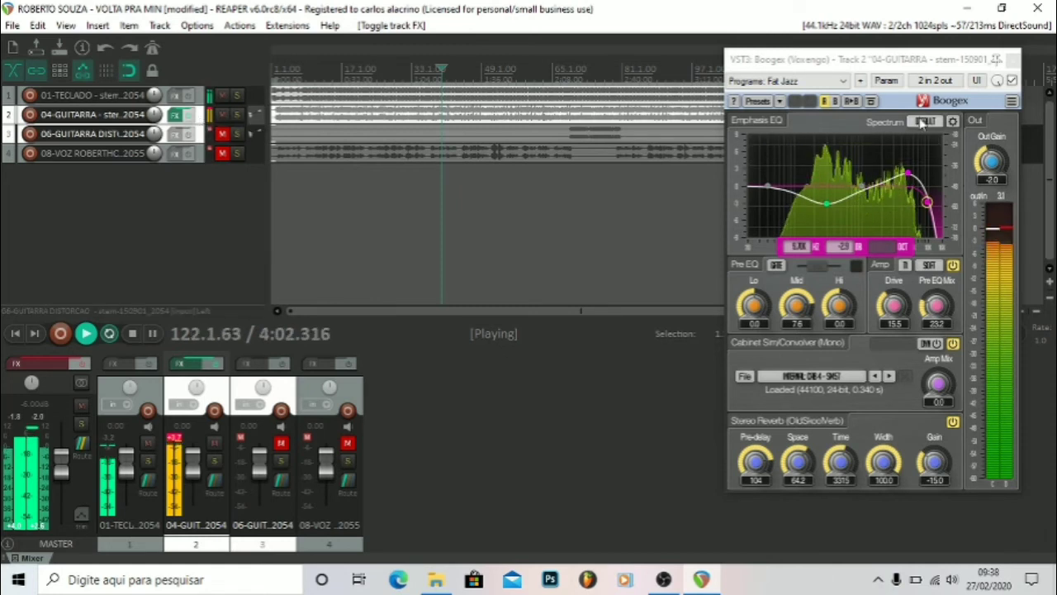
Advance from Fat Jazz through Metallic Plate and Vintage Lead to the Thin Crunch program, auditioning each on the guitar.
click(813, 81)
click(817, 83)
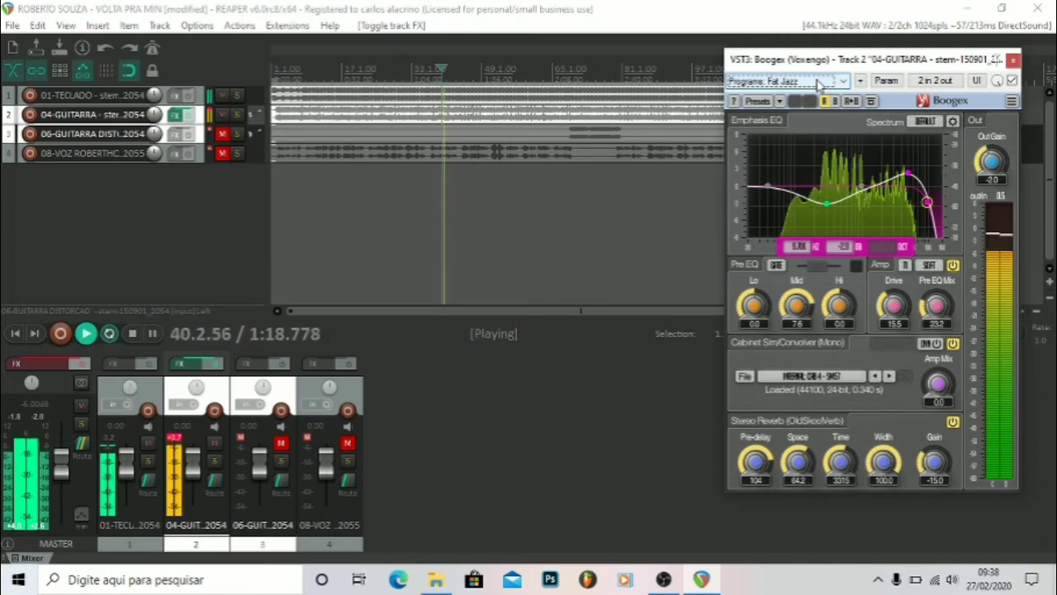
scroll(817, 83, down, 1)
scroll(818, 84, down, 1)
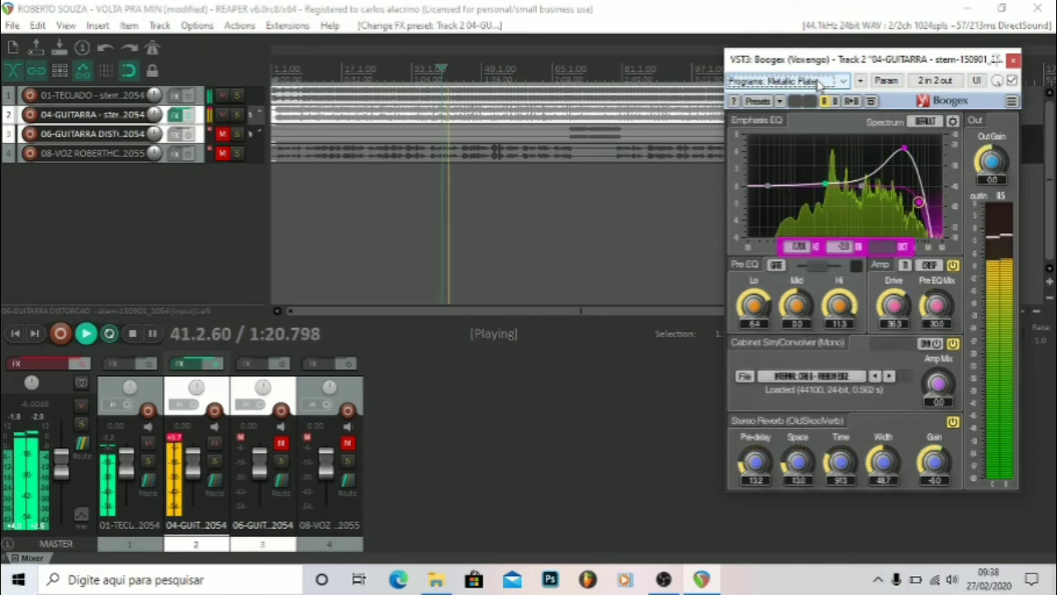
scroll(817, 83, down, 1)
scroll(817, 83, down, 1)
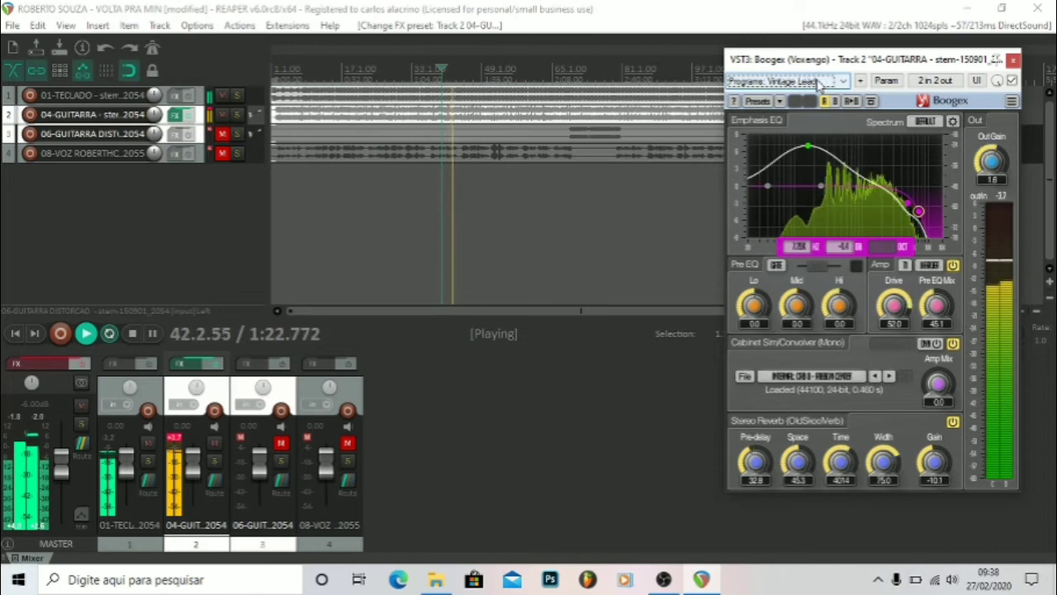
scroll(818, 84, down, 1)
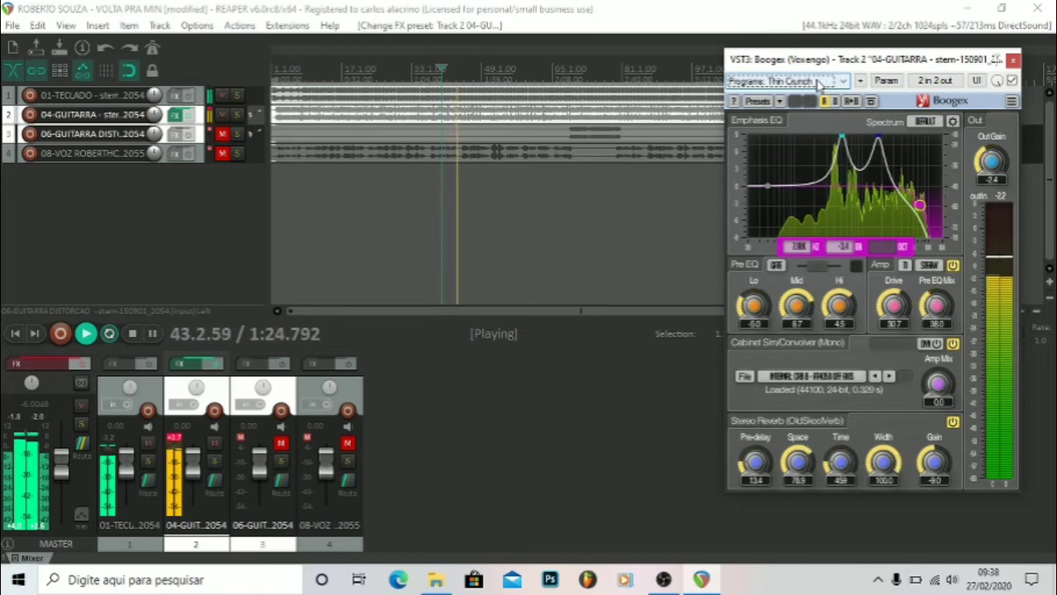
Audition the Boogex programs following Thin Crunch, including Bright Picking and Crispy Crunch, on the playing guitar track and stop playback.
scroll(817, 83, down, 1)
scroll(818, 84, down, 1)
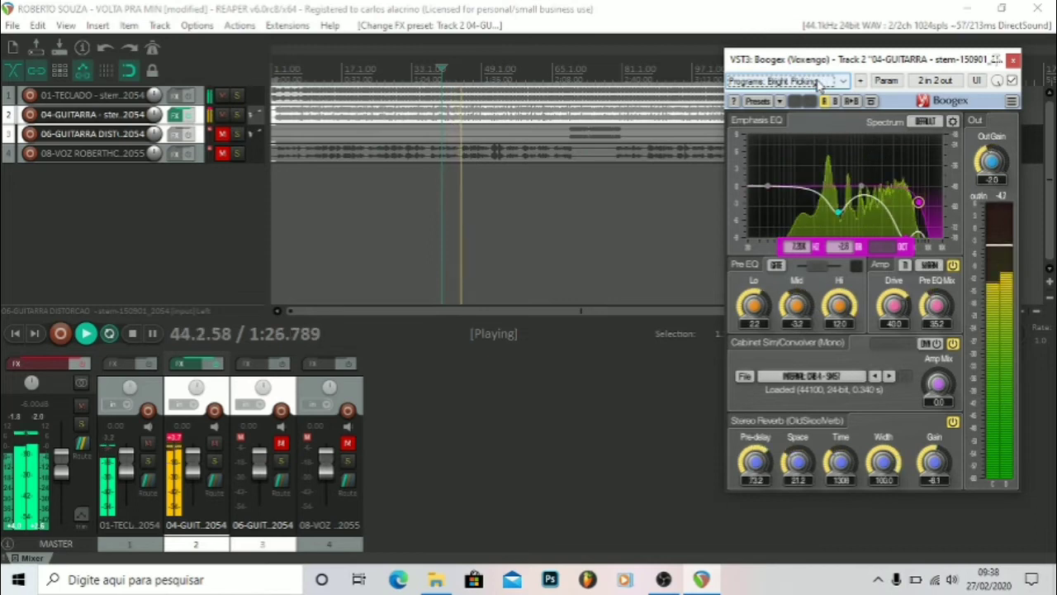
scroll(818, 83, down, 1)
scroll(818, 83, down, 1)
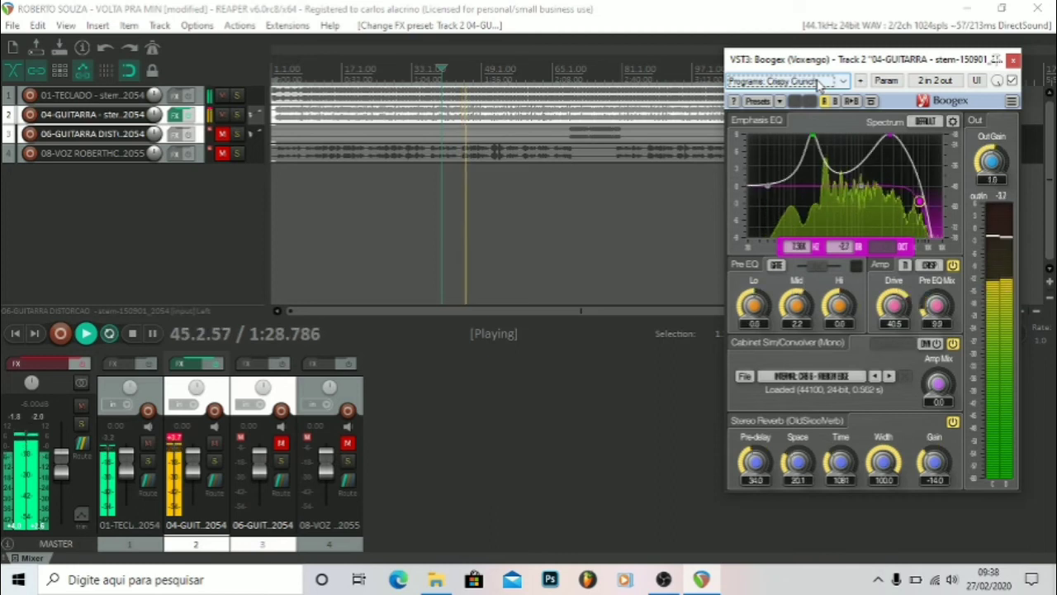
key(space)
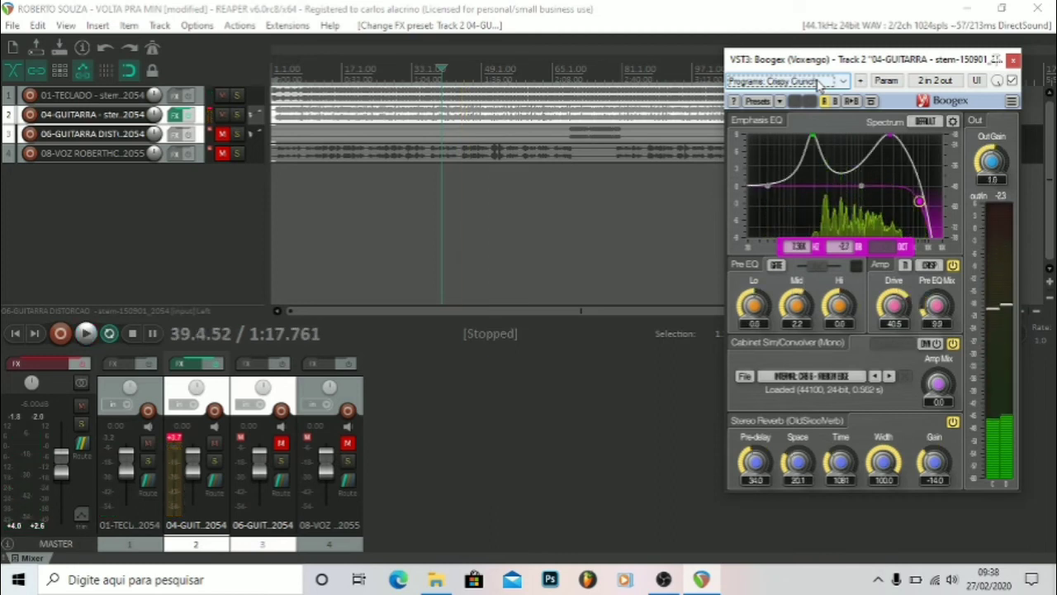
Compare the Soft Picking and Crispy Crunch programs by replaying the same guitar passage from the edit cursor with each.
key(space)
scroll(817, 84, down, 1)
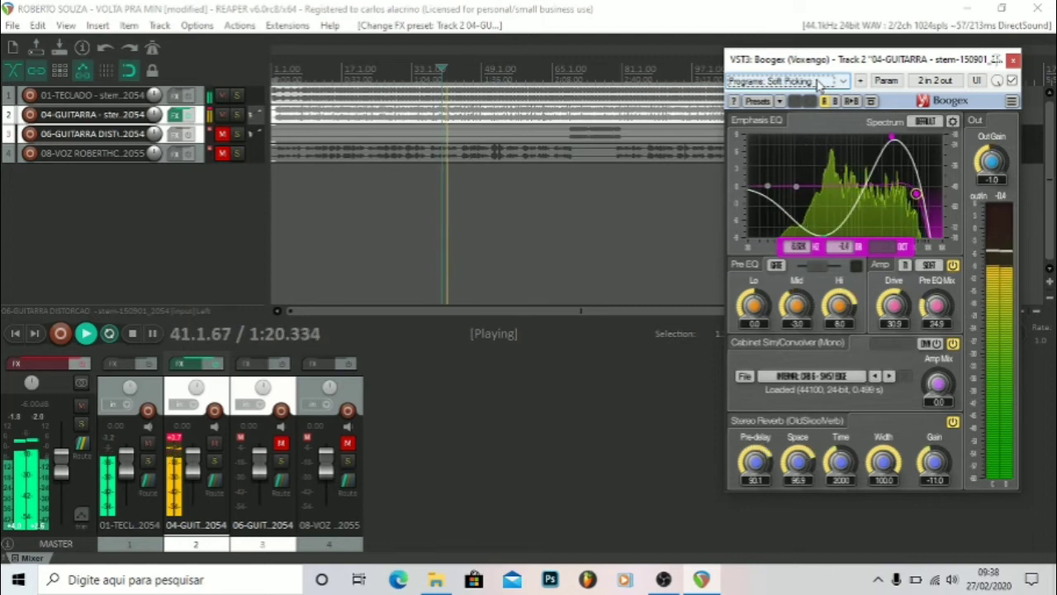
key(space)
key(space)
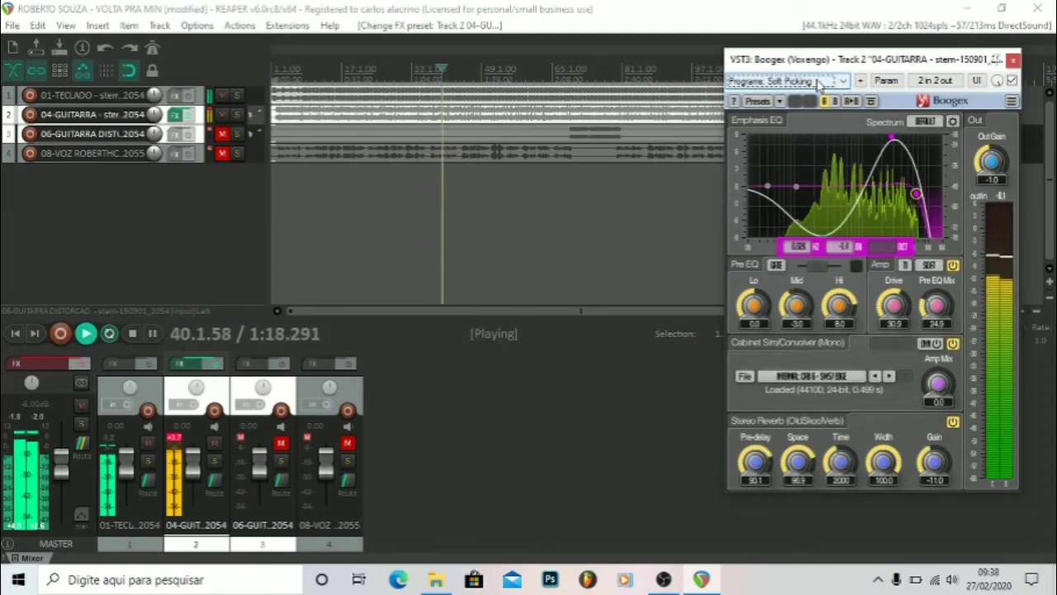
scroll(817, 84, up, 1)
key(space)
key(space)
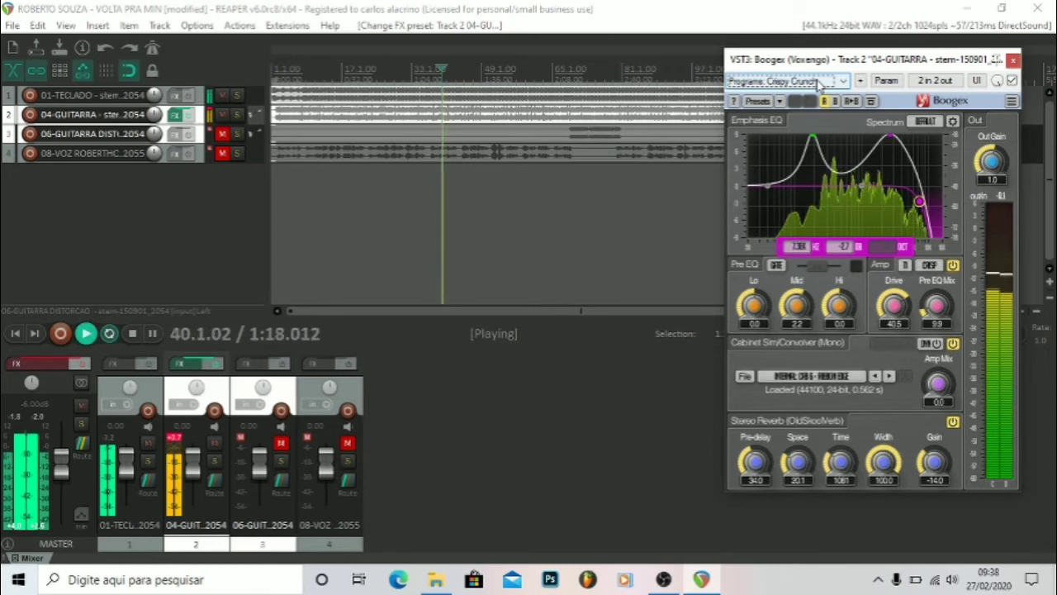
Audition the programs from Soft Picking through Roaring Box and Puffy Freshness to Chewing Gum, and load the Default program.
scroll(818, 83, down, 1)
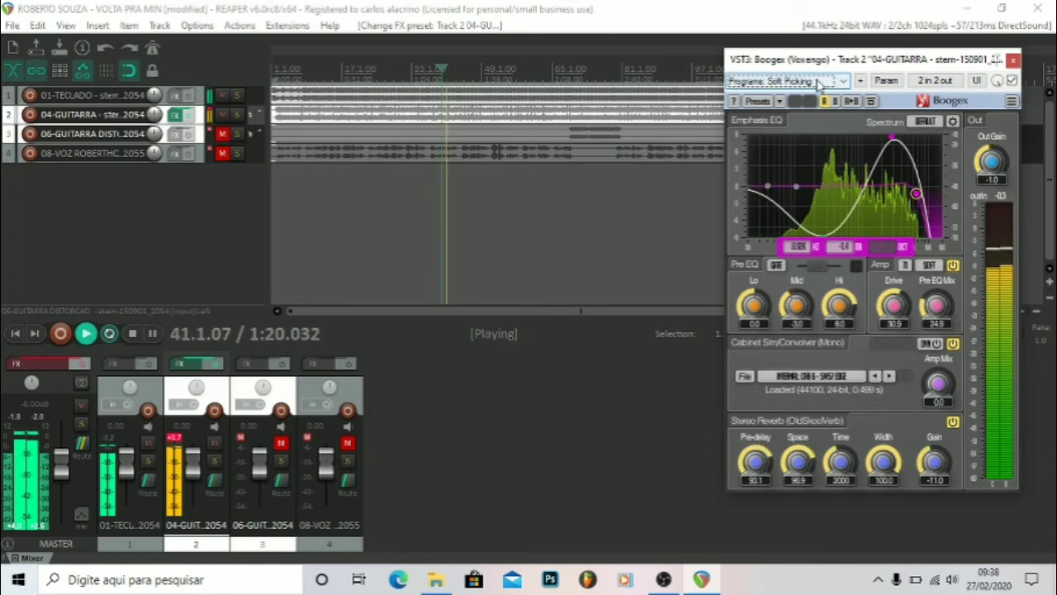
scroll(818, 84, down, 1)
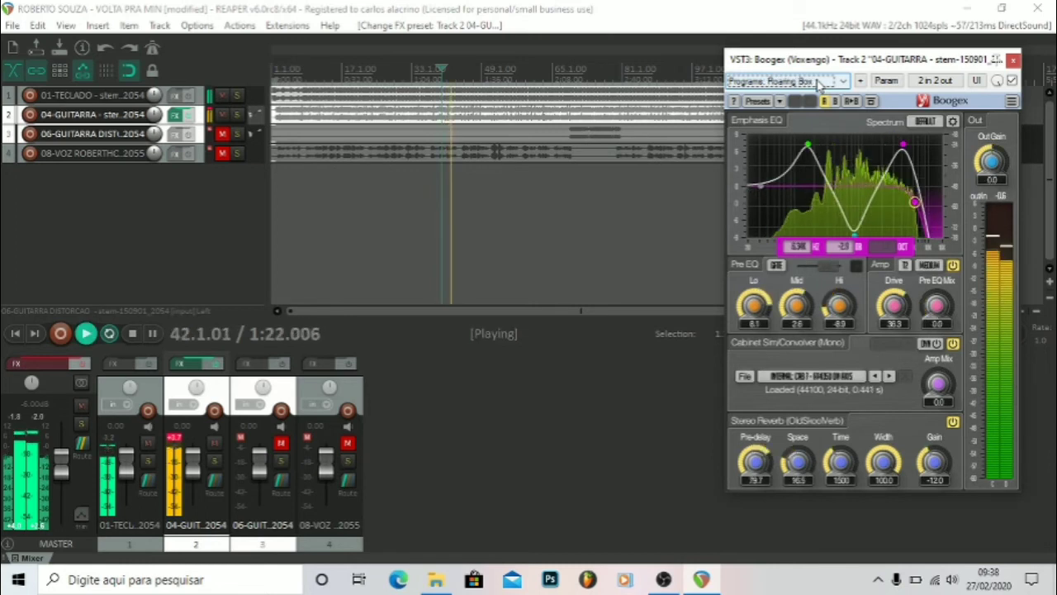
scroll(817, 83, down, 1)
scroll(818, 83, down, 1)
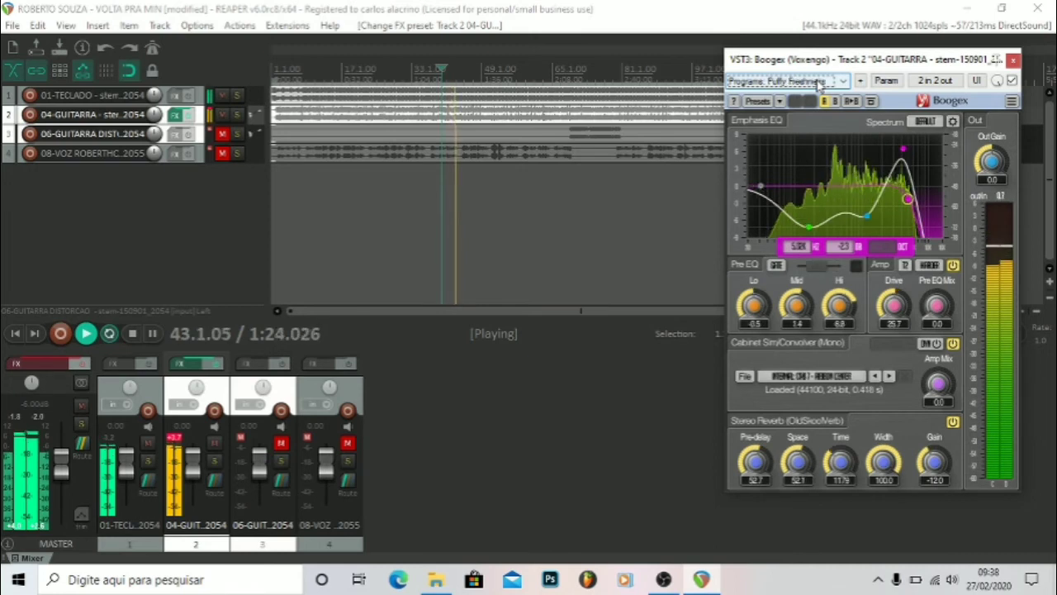
scroll(817, 83, down, 1)
scroll(818, 84, down, 1)
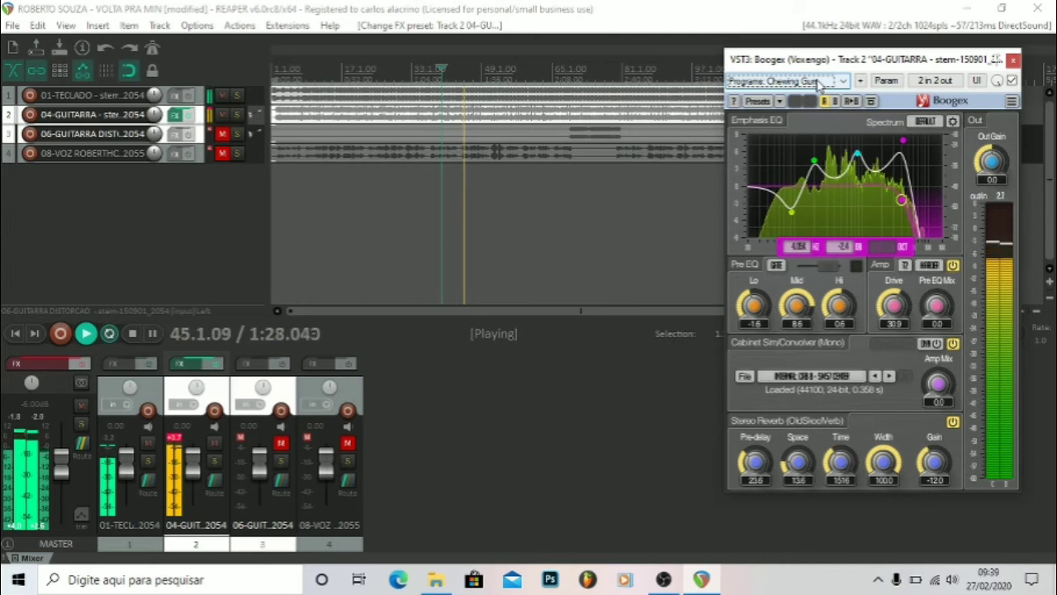
scroll(818, 84, down, 1)
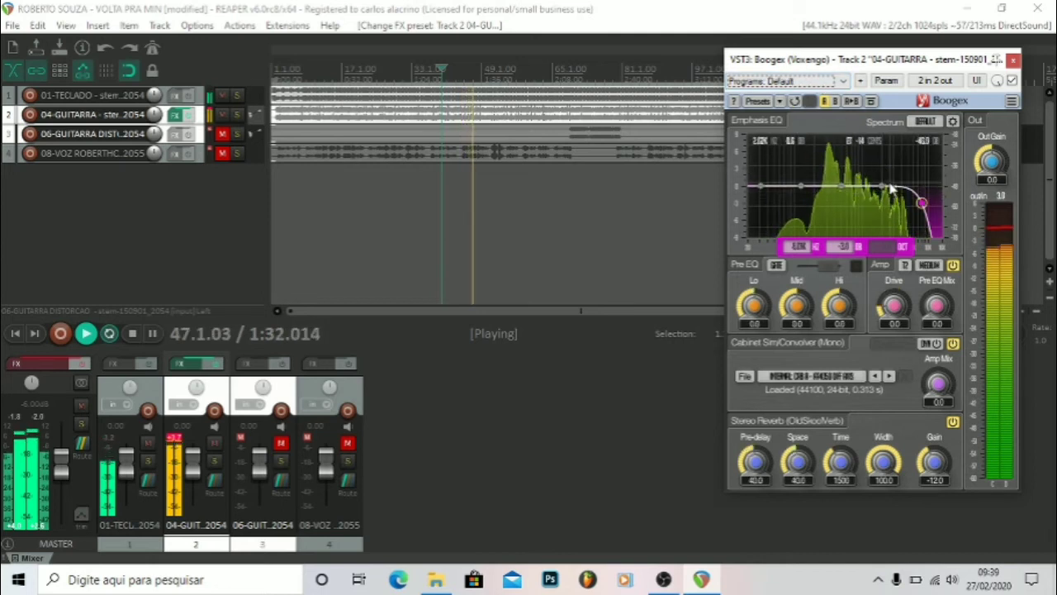
Boost the upper Emphasis EQ band about 4.4 dB near 3.48 kHz, and set the amp to Crisper, Drive 4.3 and Pre EQ Mix 100.
drag(884, 191, 897, 161)
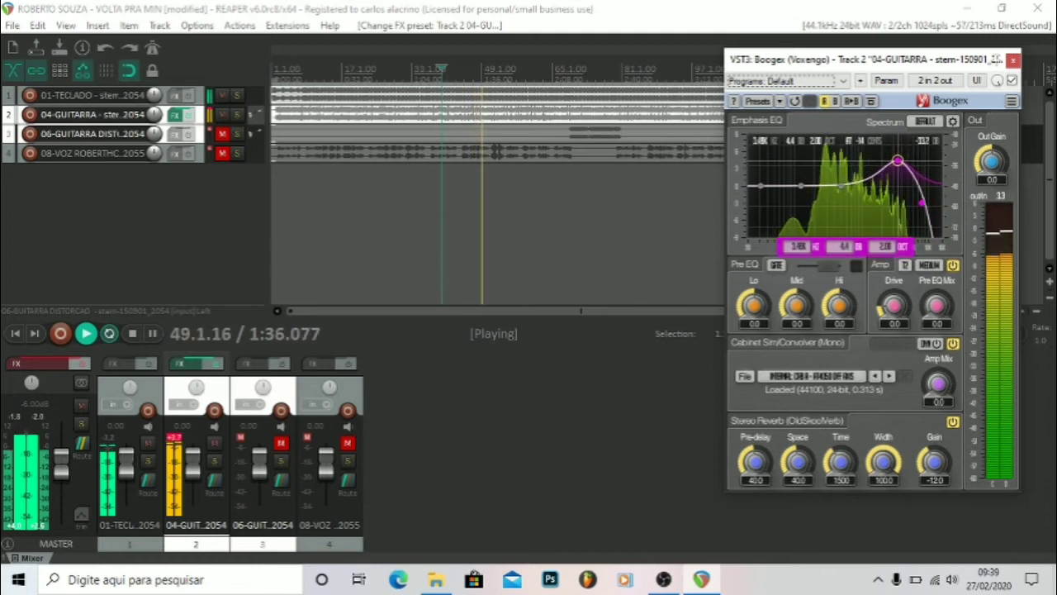
click(930, 264)
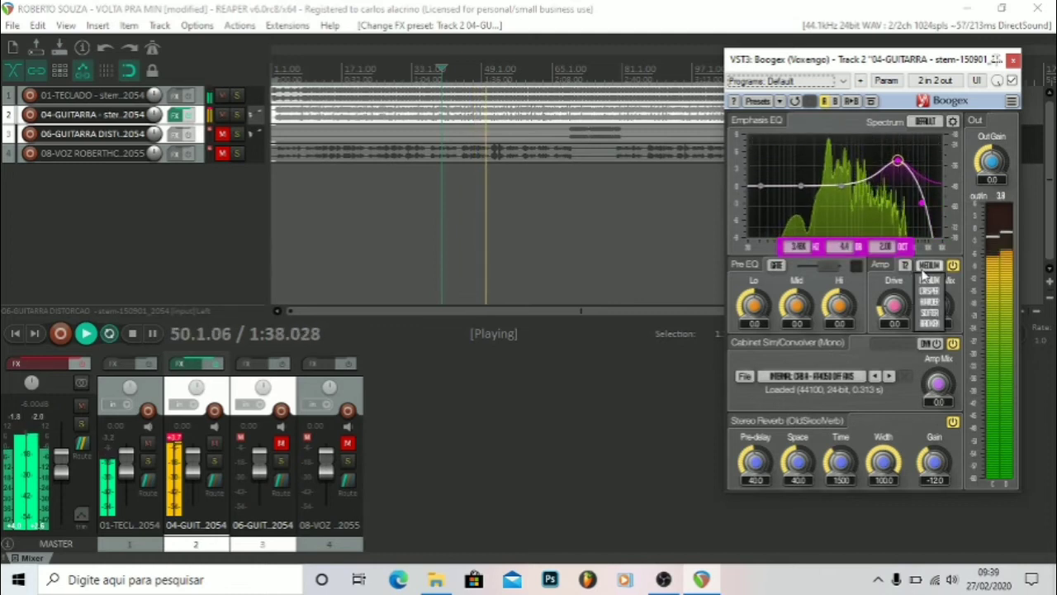
click(929, 291)
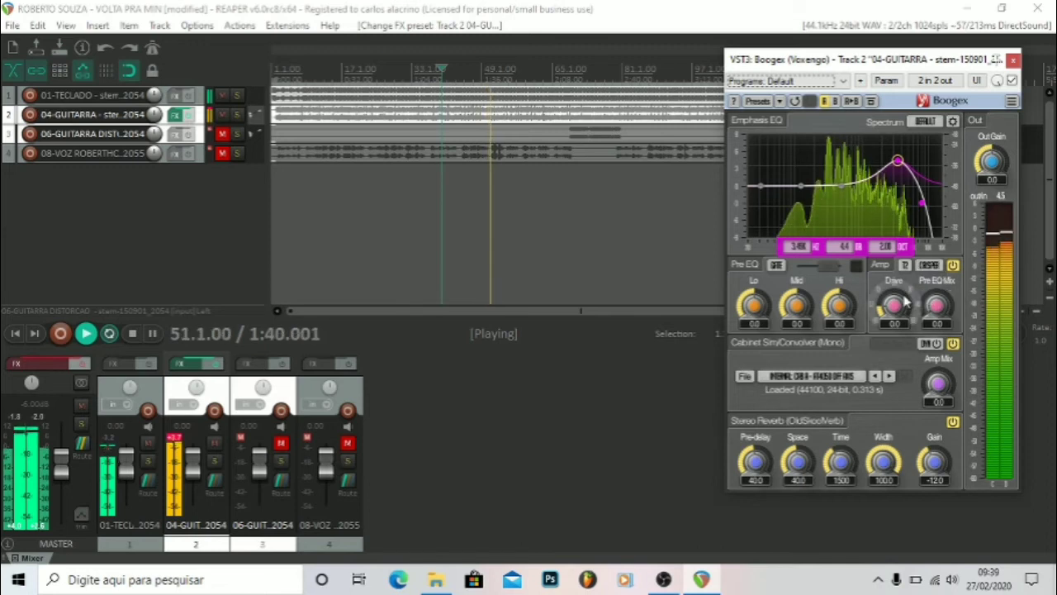
drag(903, 306, 903, 291)
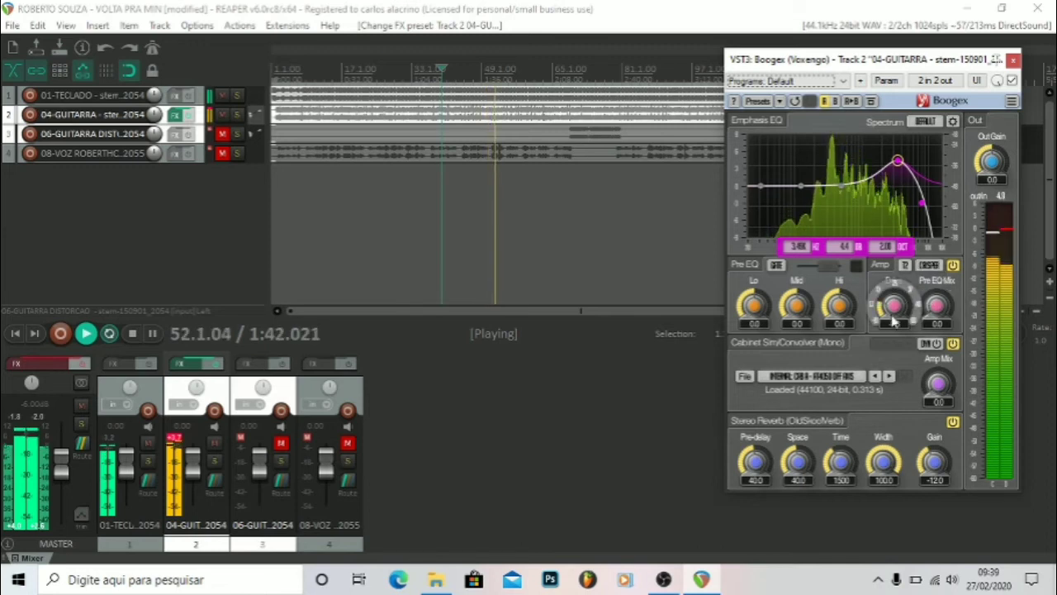
drag(954, 322, 954, 313)
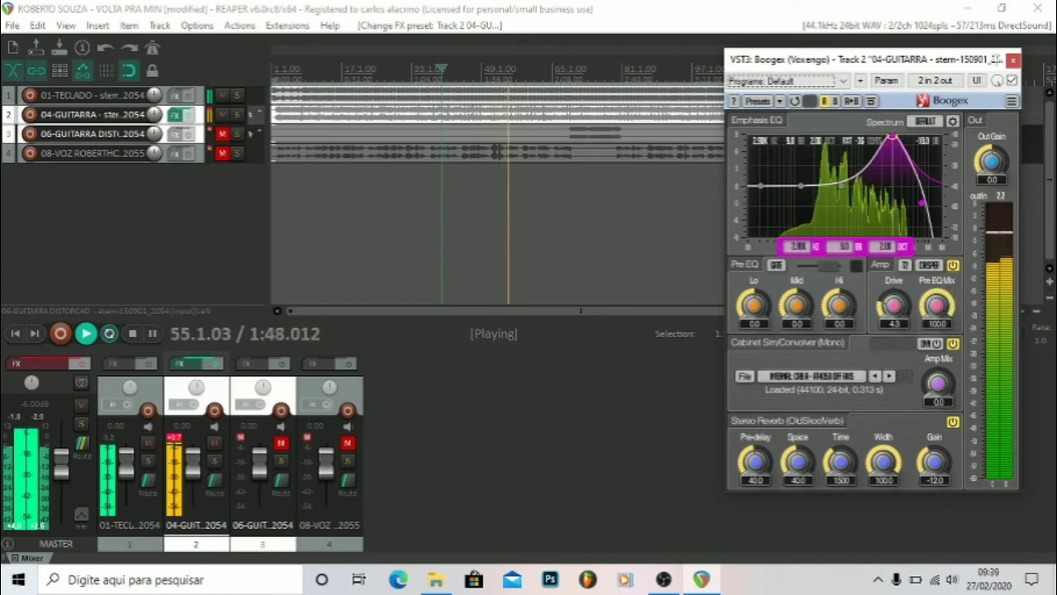
Shape the Emphasis EQ with a low cut and about 4.6 dB boost near 1.02 kHz, and enable the Pre EQ gate with Hi at 0.4.
drag(865, 167, 895, 173)
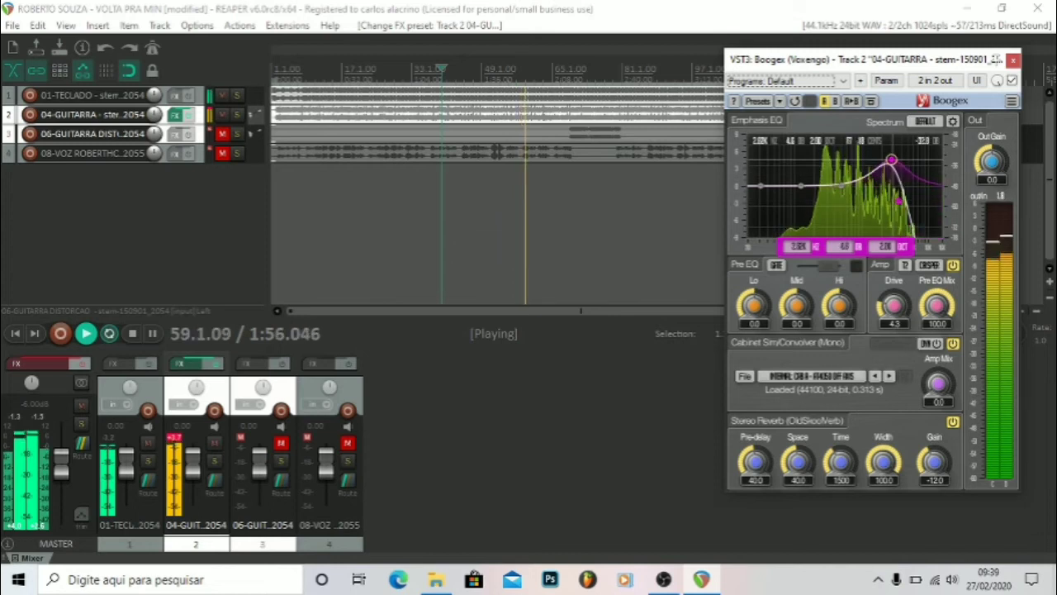
drag(892, 160, 890, 158)
drag(847, 190, 844, 159)
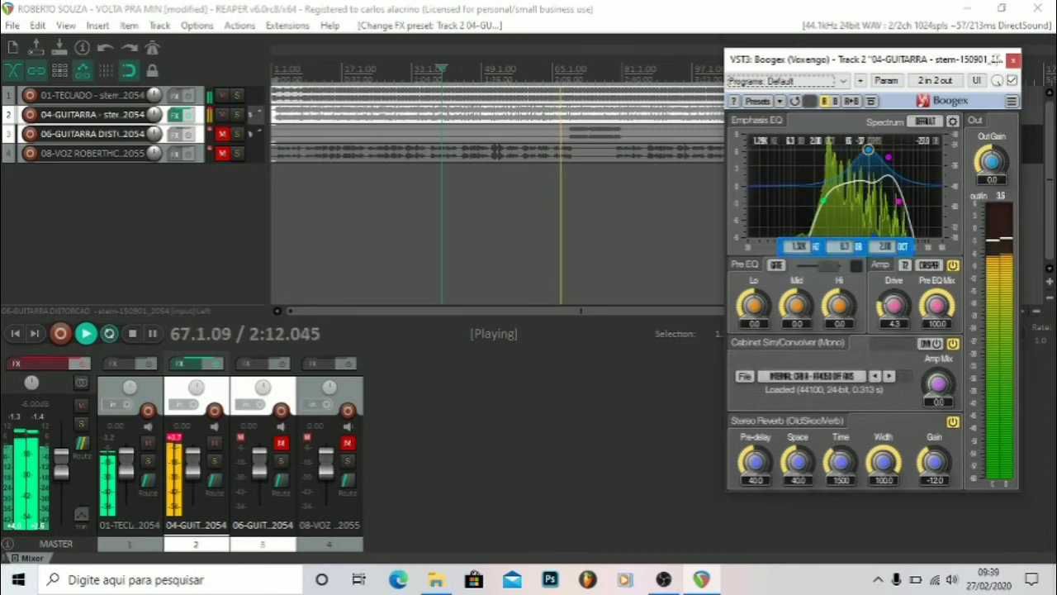
click(775, 266)
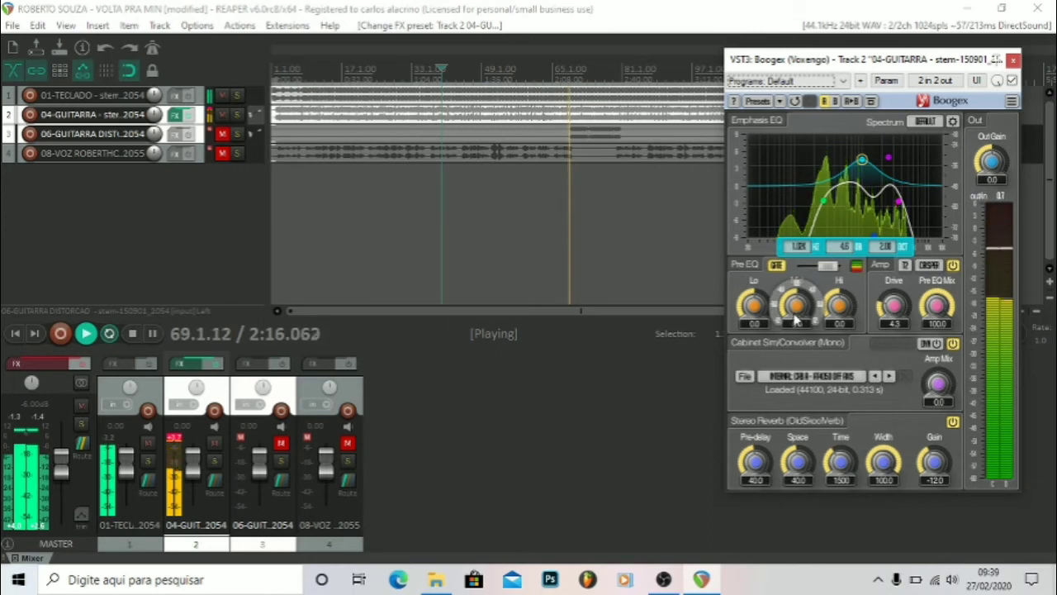
drag(836, 313, 836, 309)
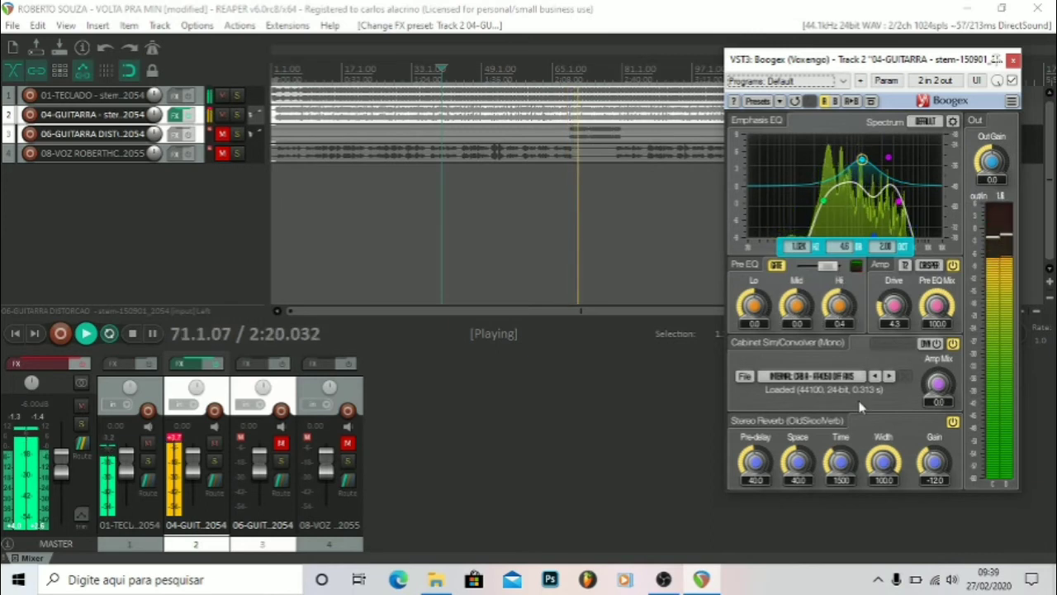
Set the reverb to Space 83.4, Time 1330, Gain -10.0 and Pre-delay 15.5, lower Out Gain to -2.7, and stop playback.
drag(797, 454, 797, 442)
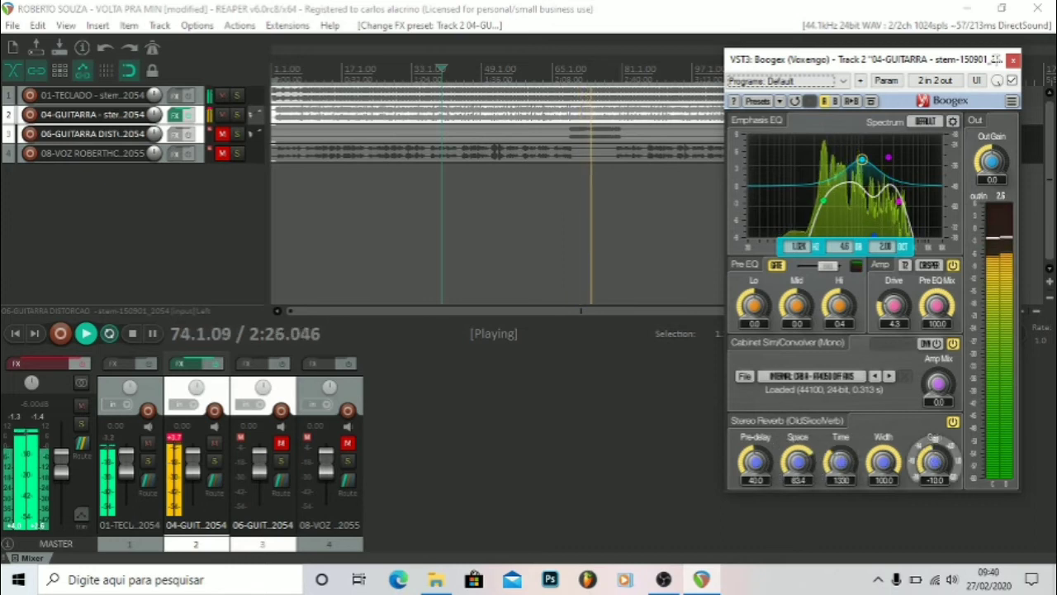
drag(753, 461, 753, 479)
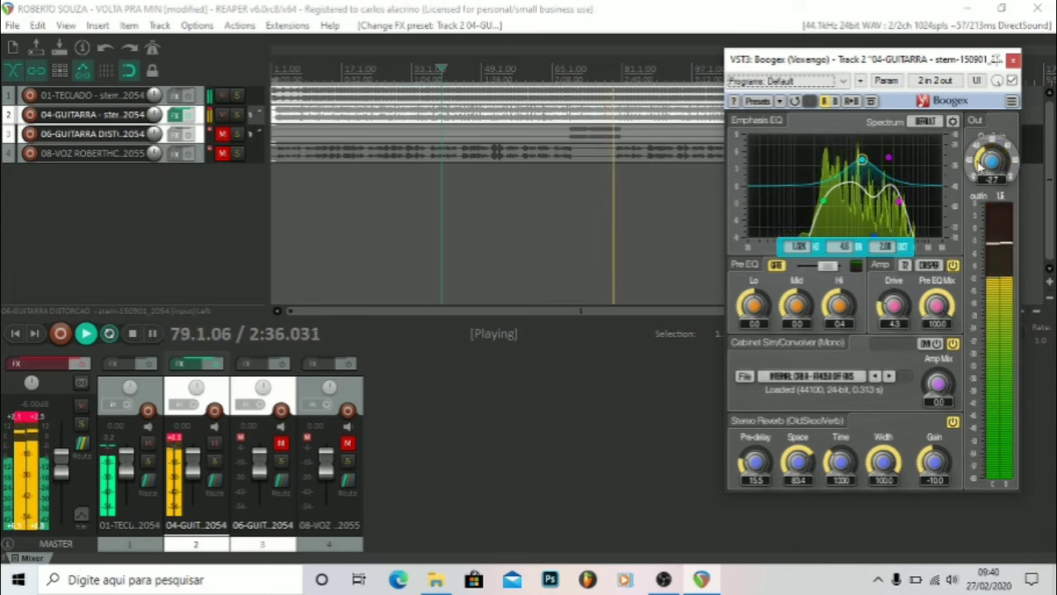
key(space)
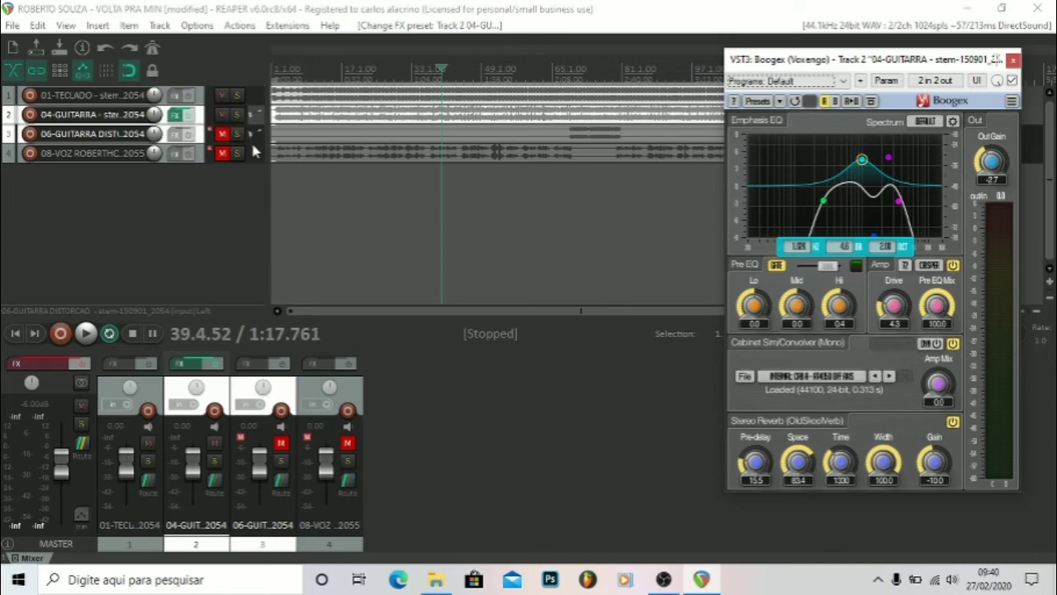
Unmute the 06-GUITARRA DISTORCAO track and copy the Boogex plugin from 04-GUITARRA onto it, closing the original plugin window.
click(222, 133)
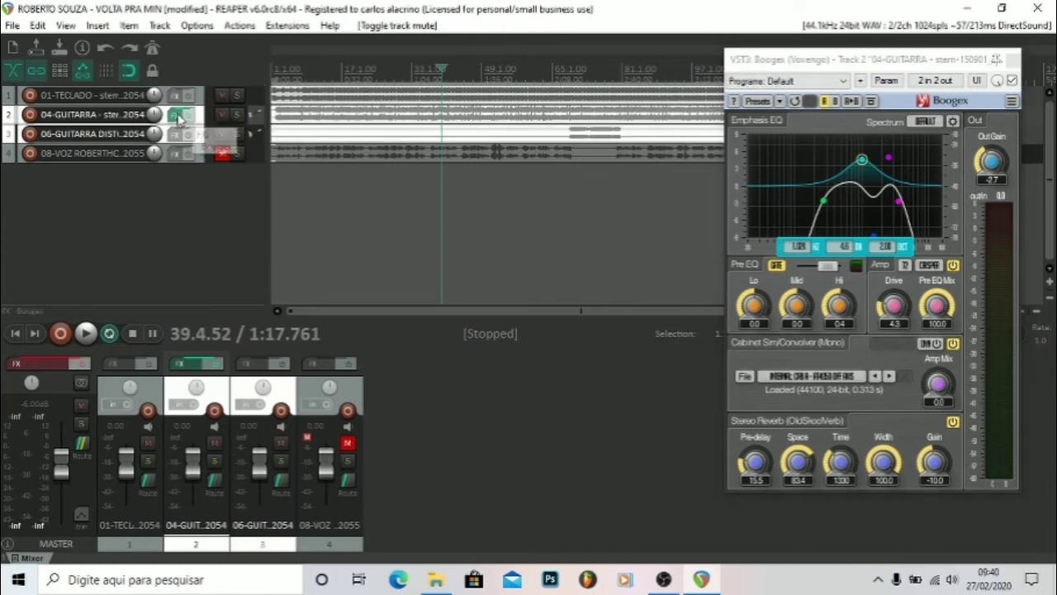
click(177, 135)
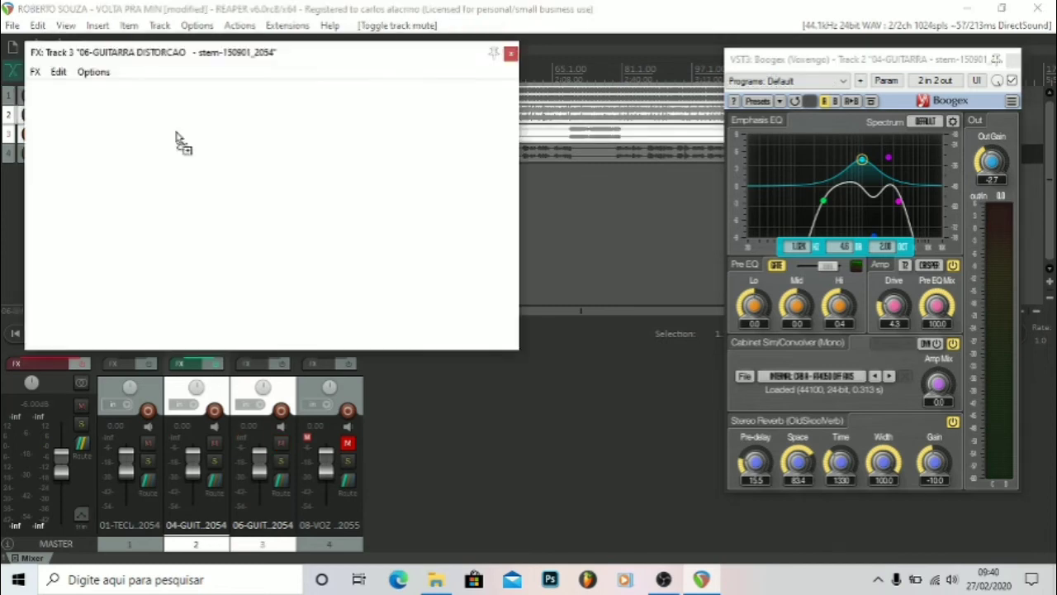
click(1014, 60)
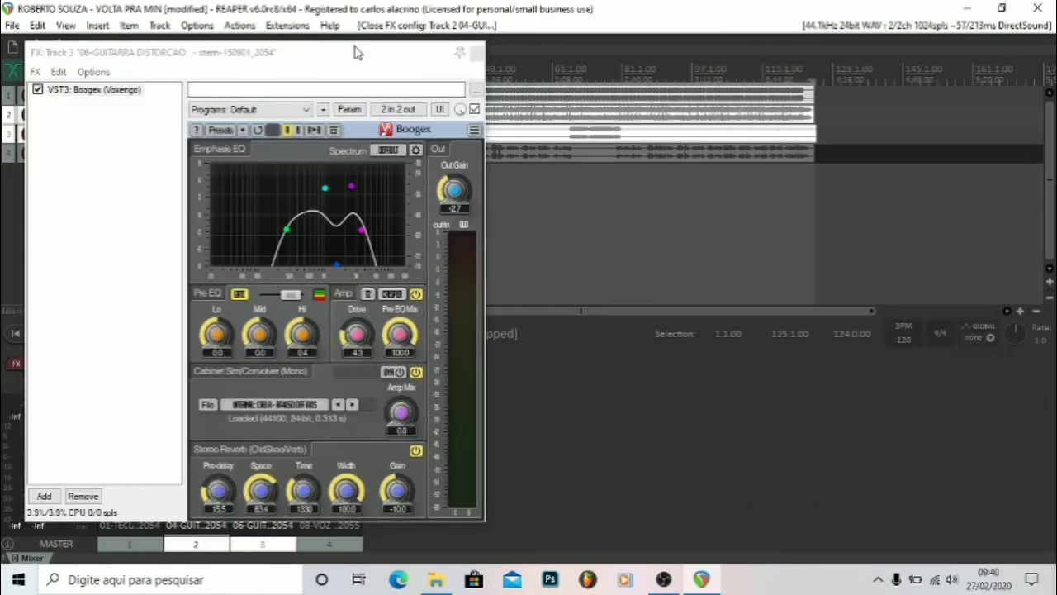
Float the copied Boogex without its FX chain window, and mute 04-GUITARRA with its effects bypassed.
drag(302, 72, 856, 76)
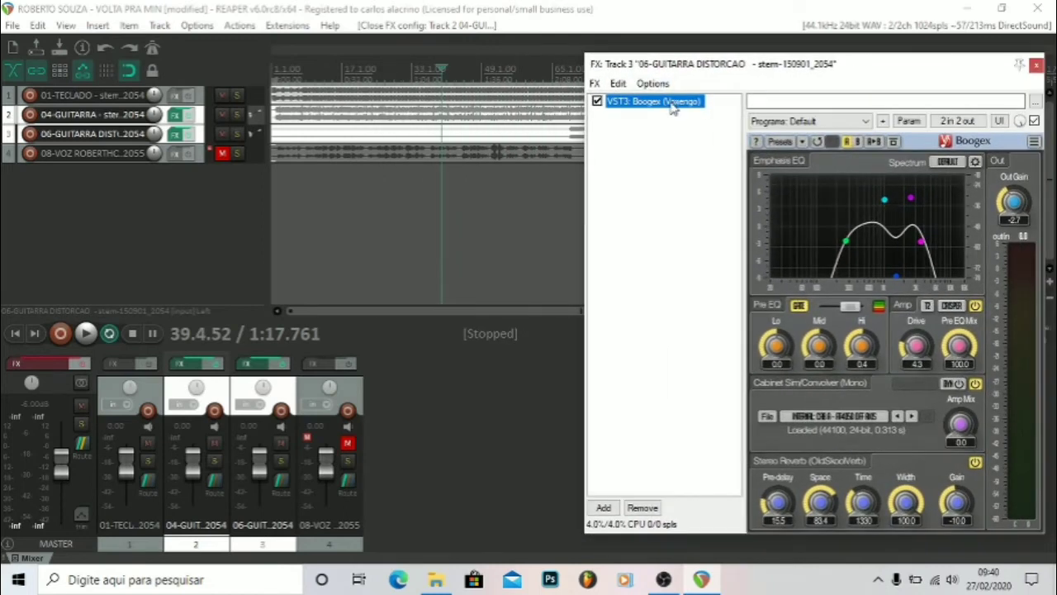
double_click(671, 103)
click(1036, 66)
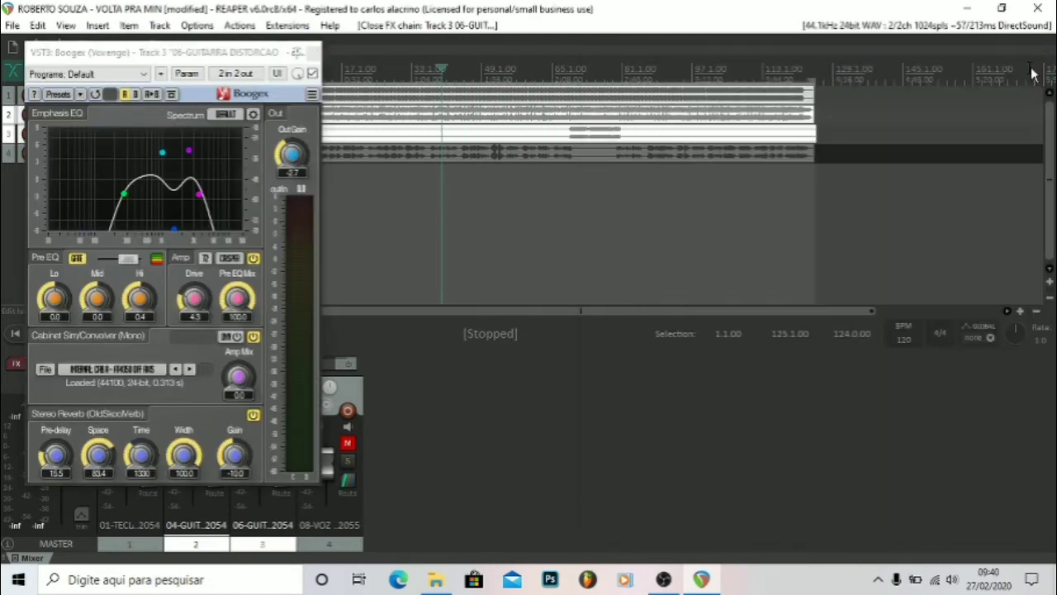
key(shift+f)
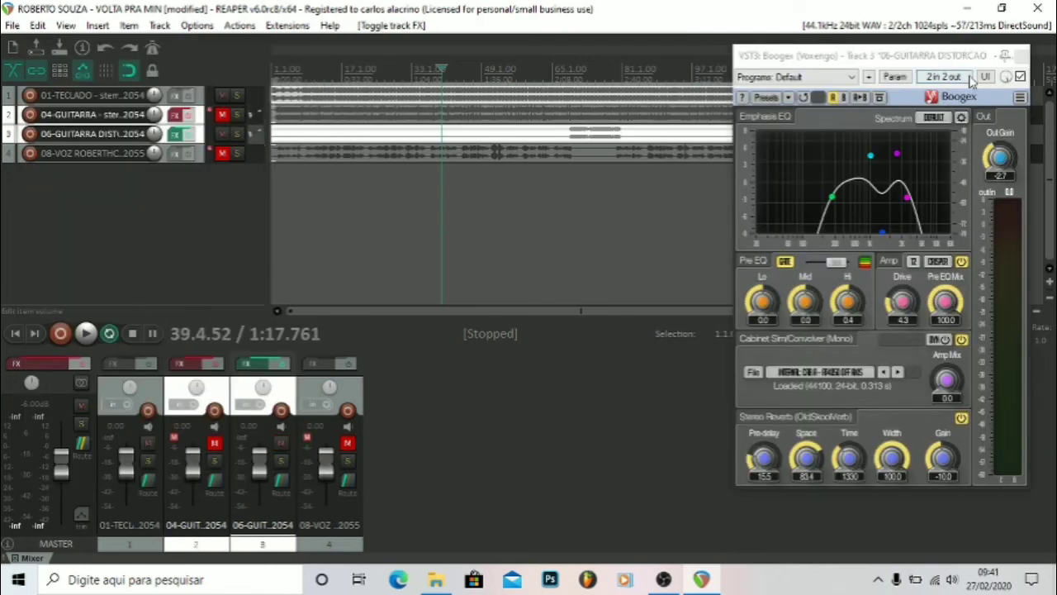
Audition the Metallic Plate and Crispy Crunch programs on 06-GUITARRA DISTORCAO, playing from just before its distorted section.
click(839, 78)
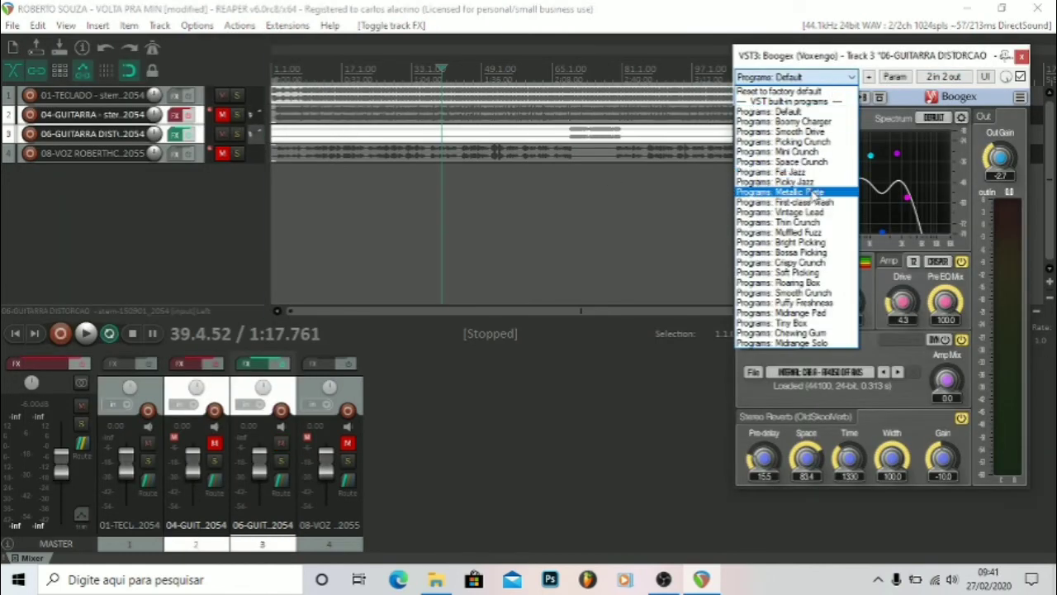
click(830, 195)
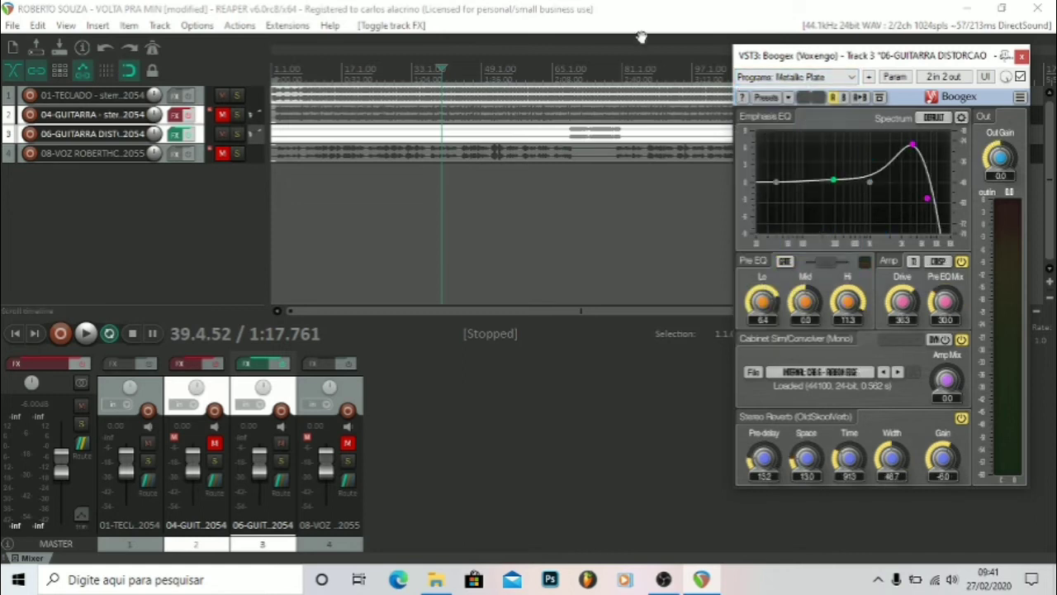
click(572, 65)
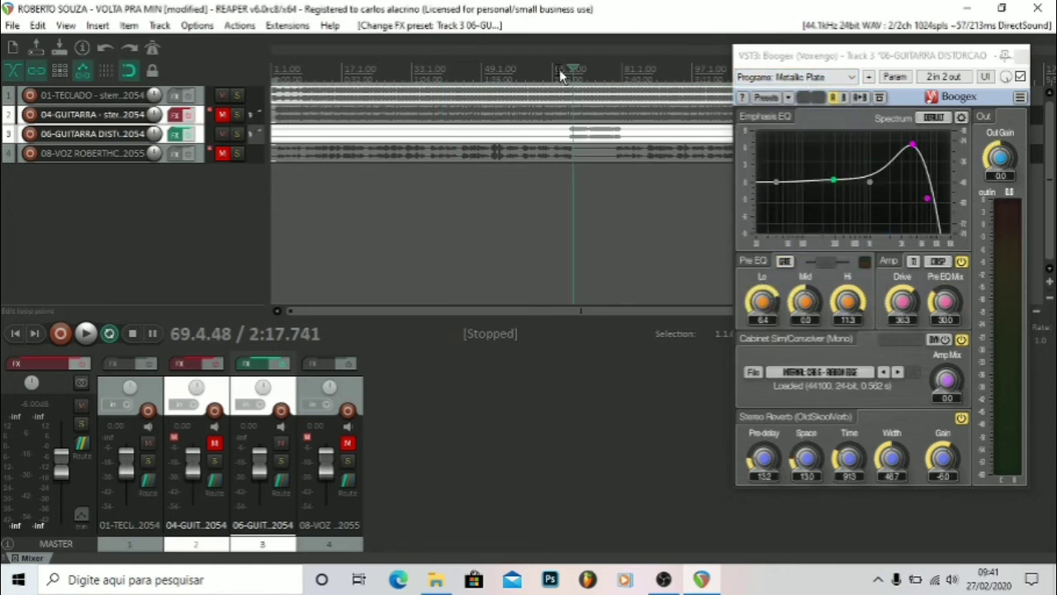
click(561, 73)
key(space)
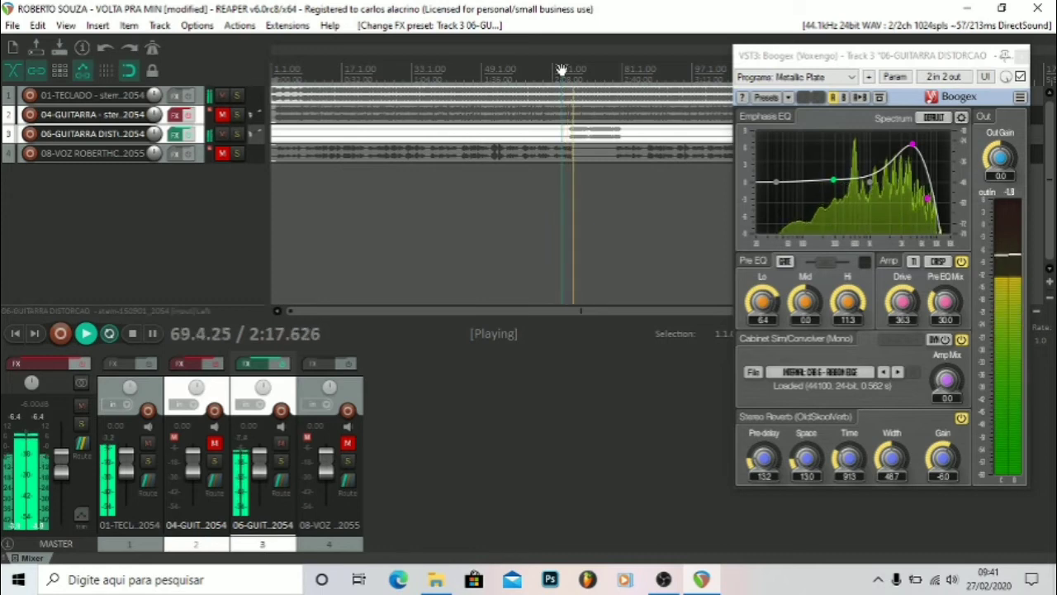
click(832, 78)
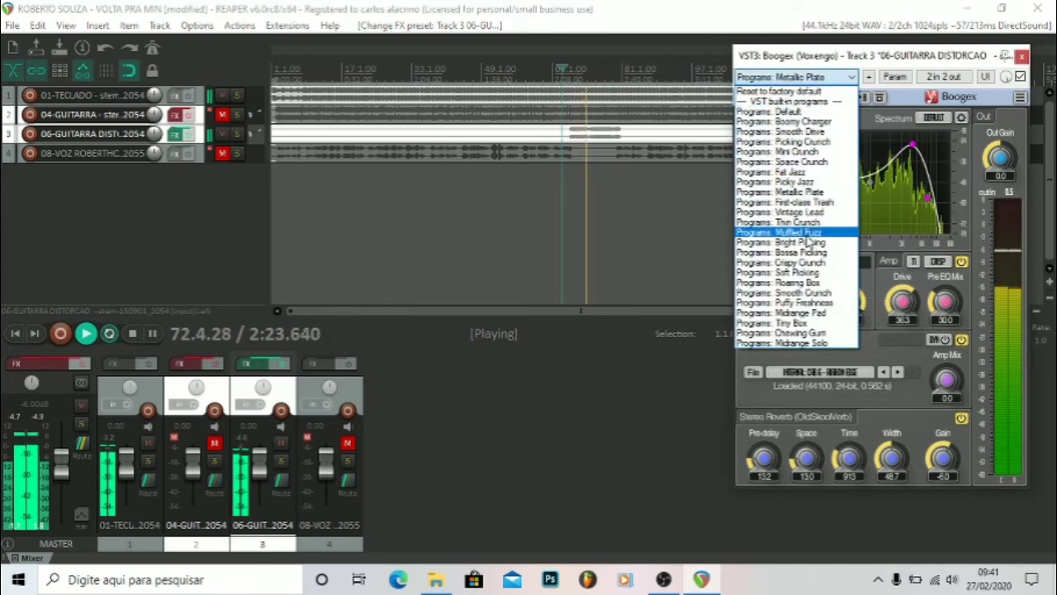
click(797, 262)
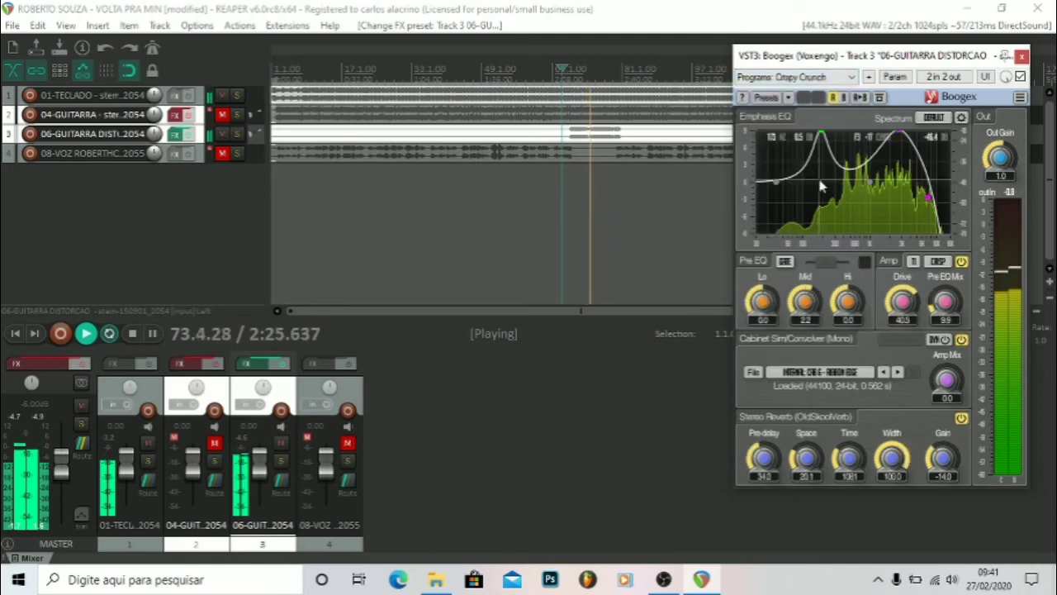
Audition the Midrange Solo program in Boogex on the 06-GUITARRA DISTORCAO track and stop playback.
click(798, 77)
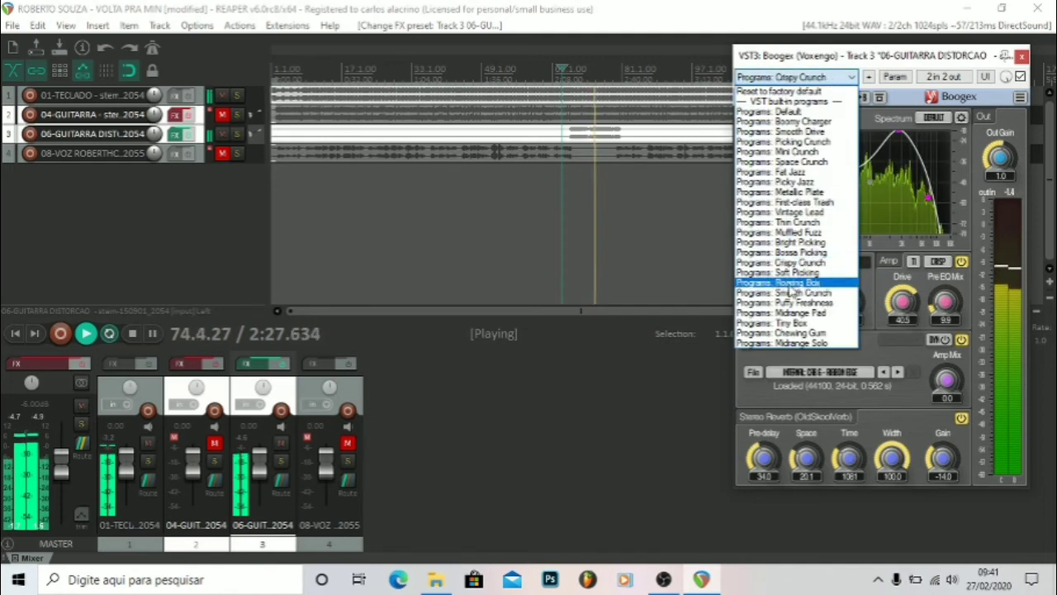
click(789, 341)
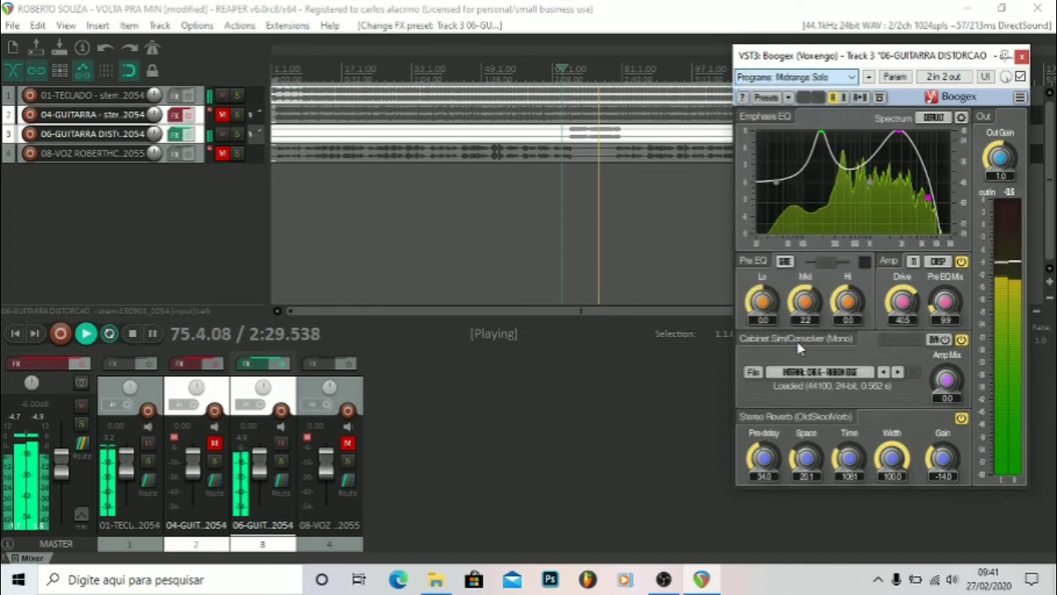
key(space)
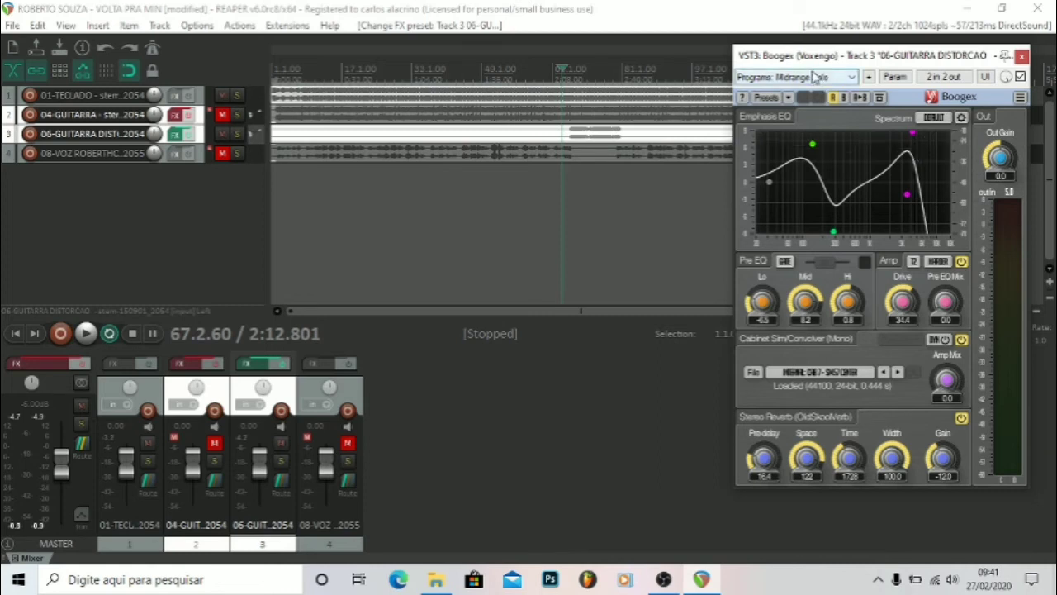
Load the Boomy Charger preset from Boogex's Factory ROM bank and play the distorted guitar section with it.
click(790, 97)
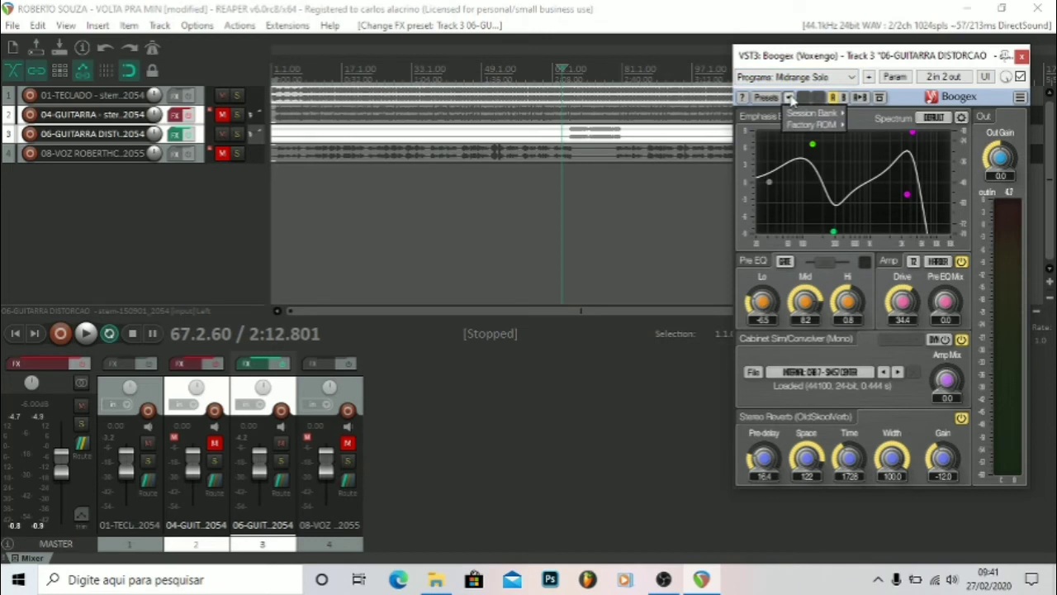
mouse_move(821, 129)
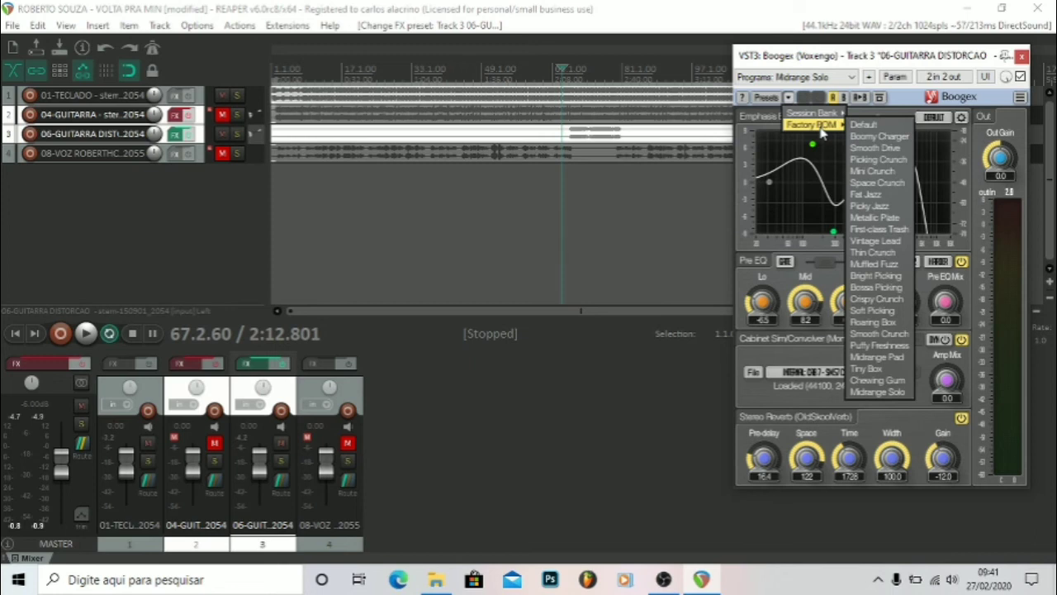
click(879, 136)
key(space)
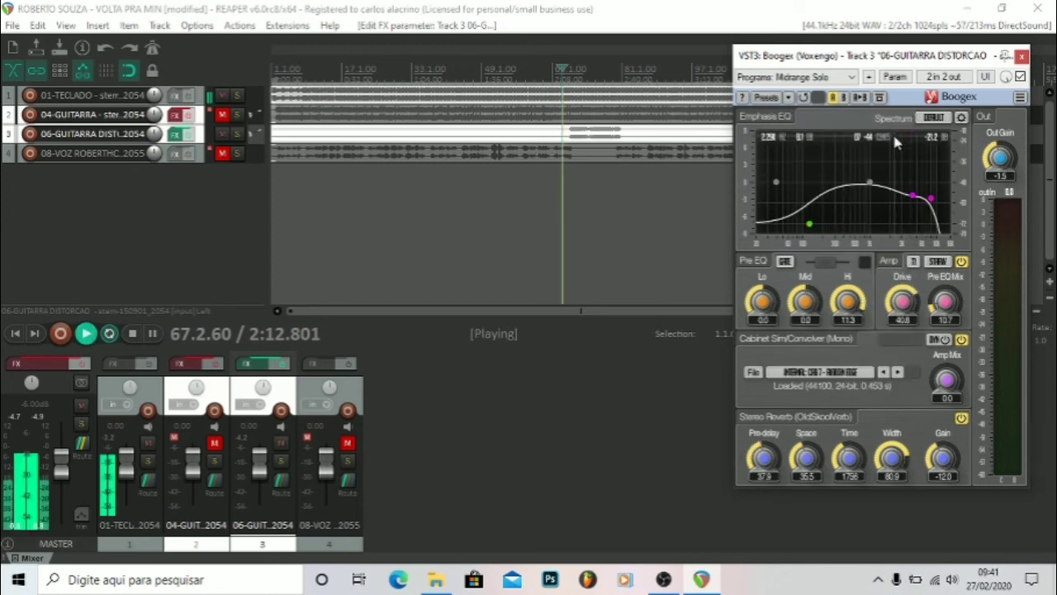
click(842, 80)
click(842, 82)
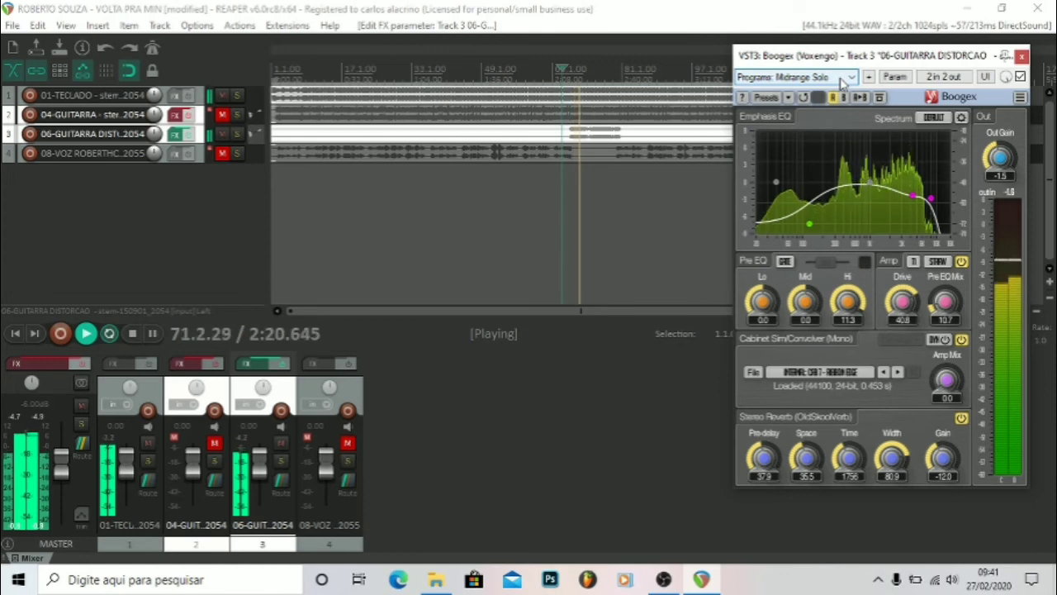
Audition the Smooth Drive preset from the Factory ROM bank while the song keeps playing.
click(789, 98)
mouse_move(814, 124)
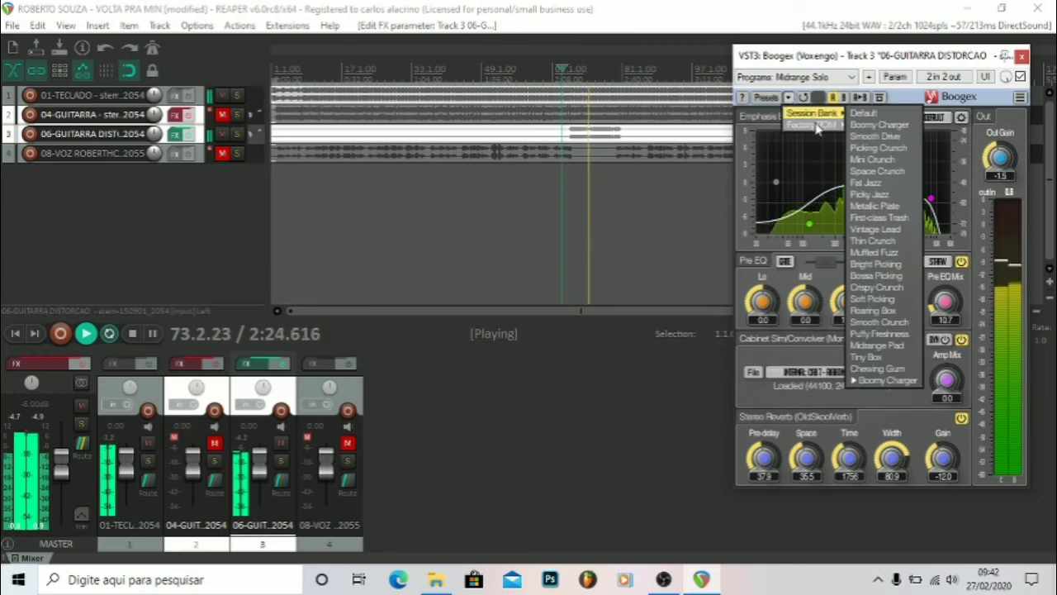
click(872, 147)
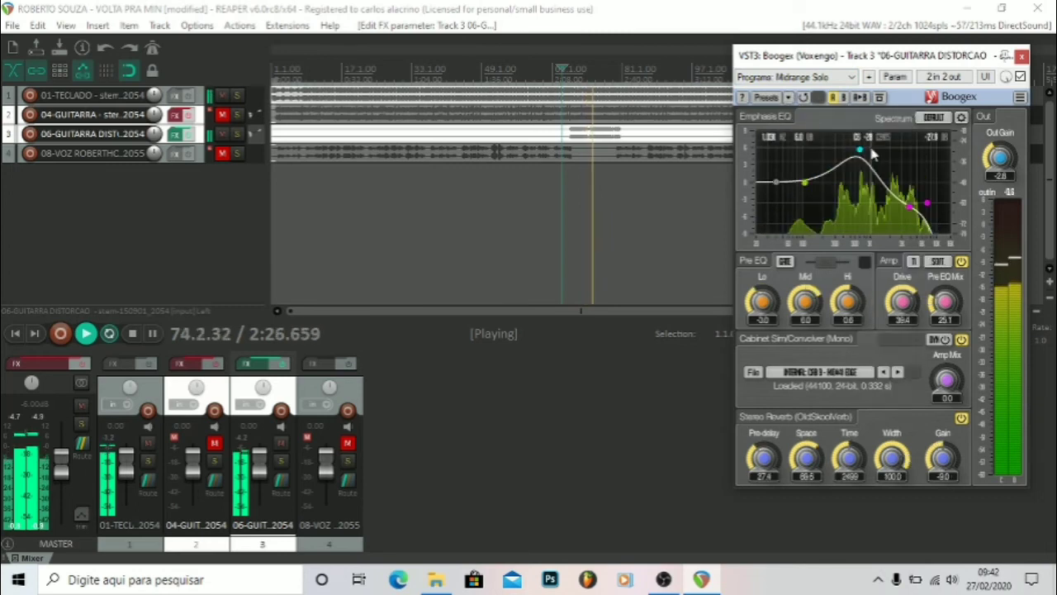
click(789, 97)
mouse_move(814, 124)
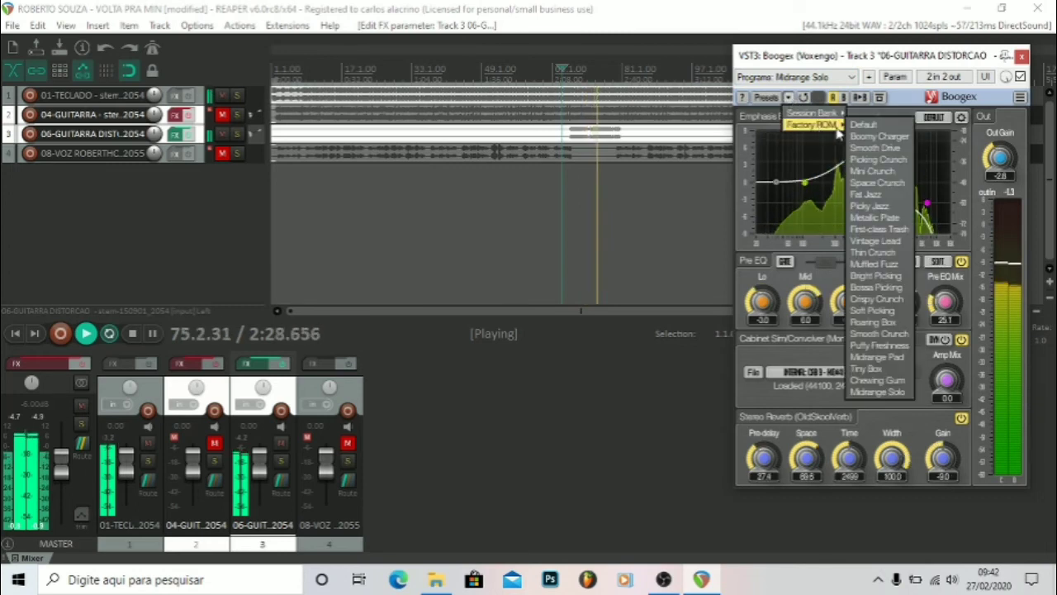
click(881, 150)
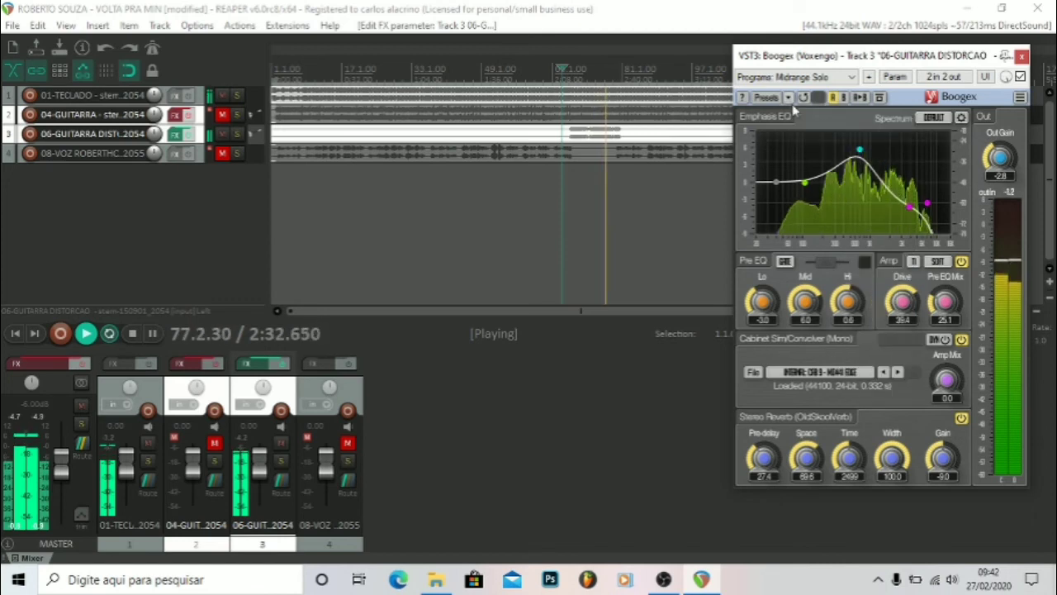
Set a loop range over the distorted guitar section and load the Mini Crunch factory preset to hear it there.
drag(622, 71, 559, 74)
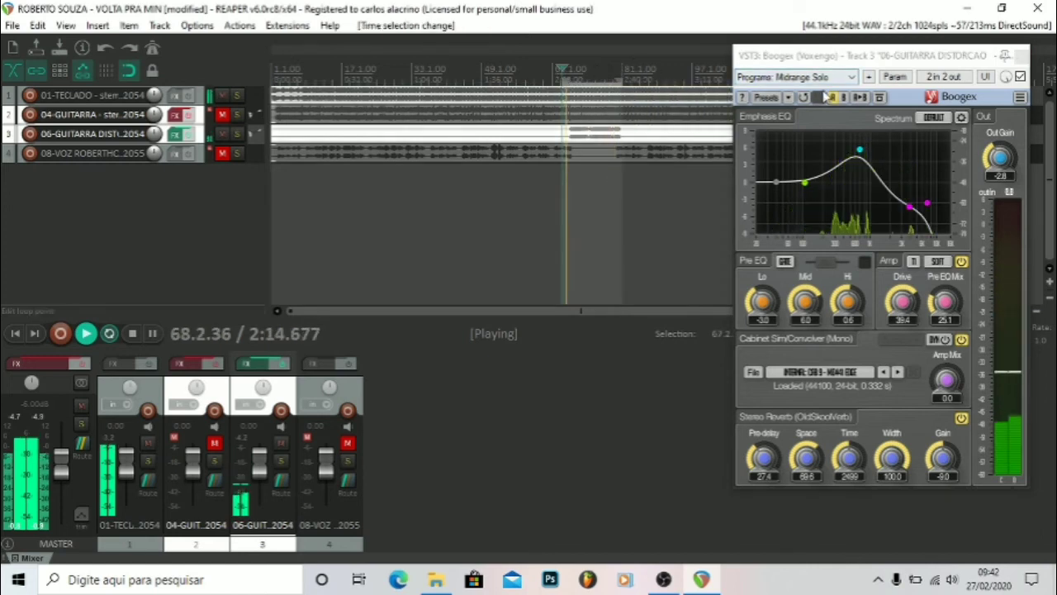
click(789, 97)
mouse_move(813, 124)
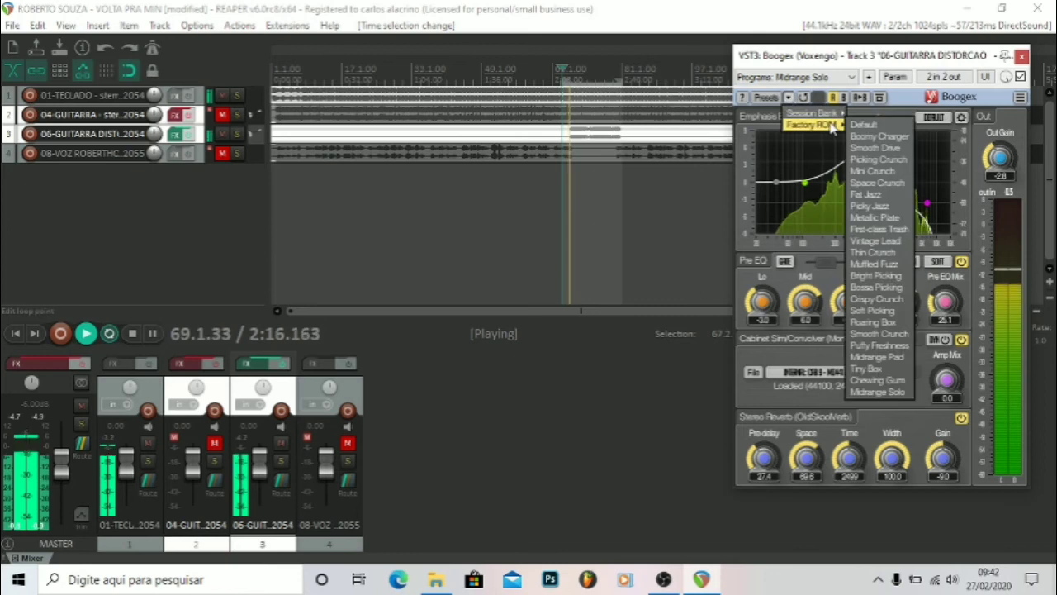
click(873, 171)
Audition the Space Crunch preset from the Factory ROM bank over the looped section.
click(789, 97)
mouse_move(814, 124)
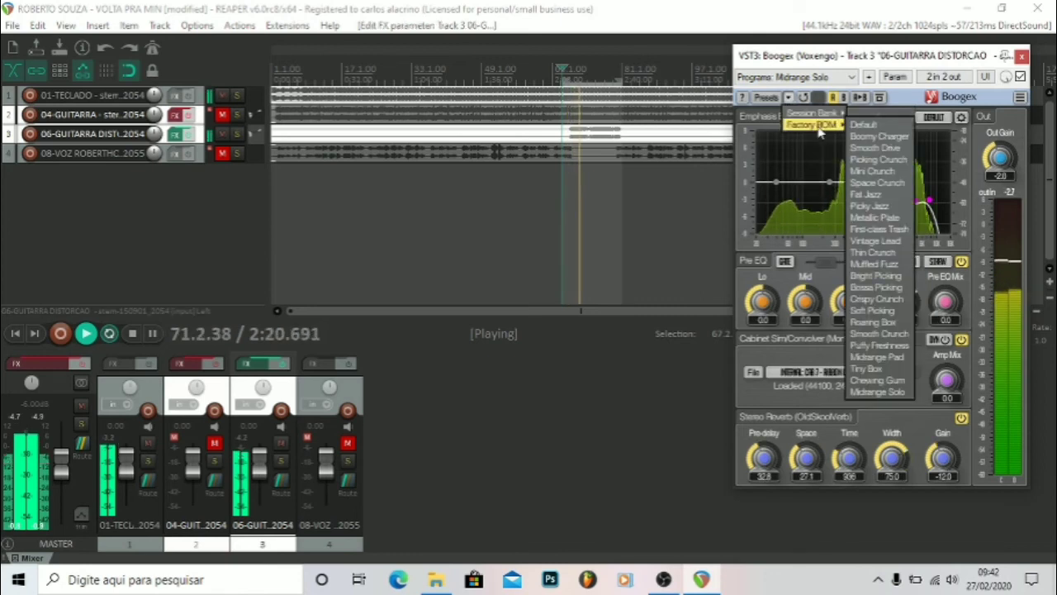
click(883, 182)
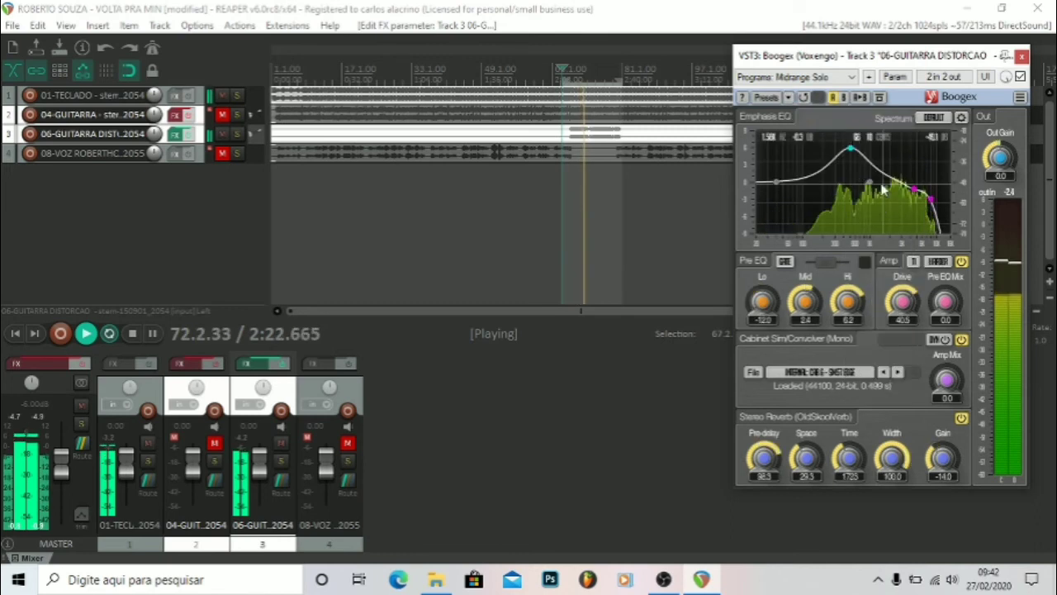
click(788, 98)
mouse_move(813, 124)
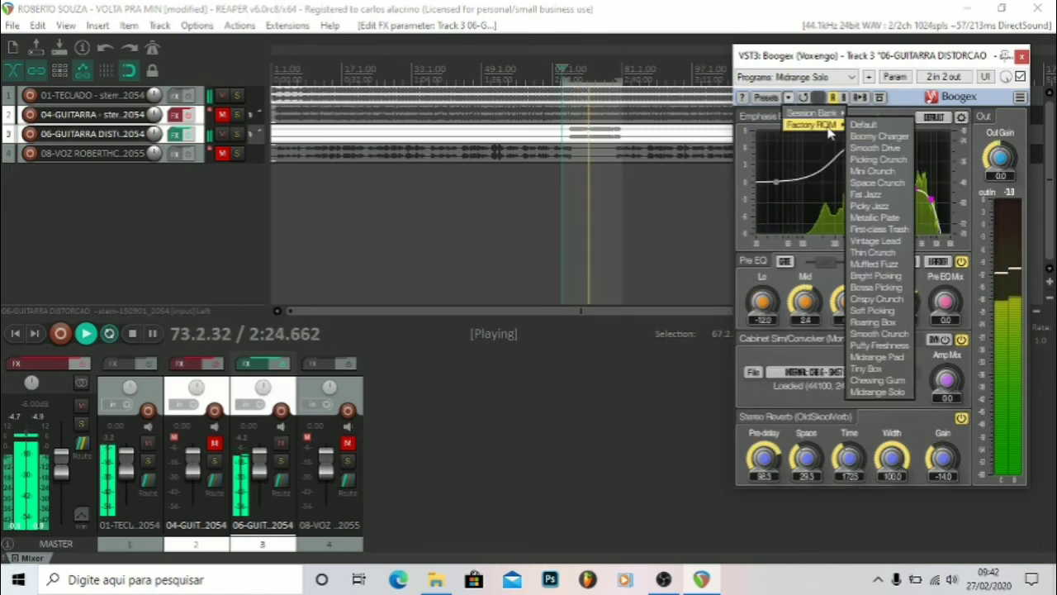
click(880, 182)
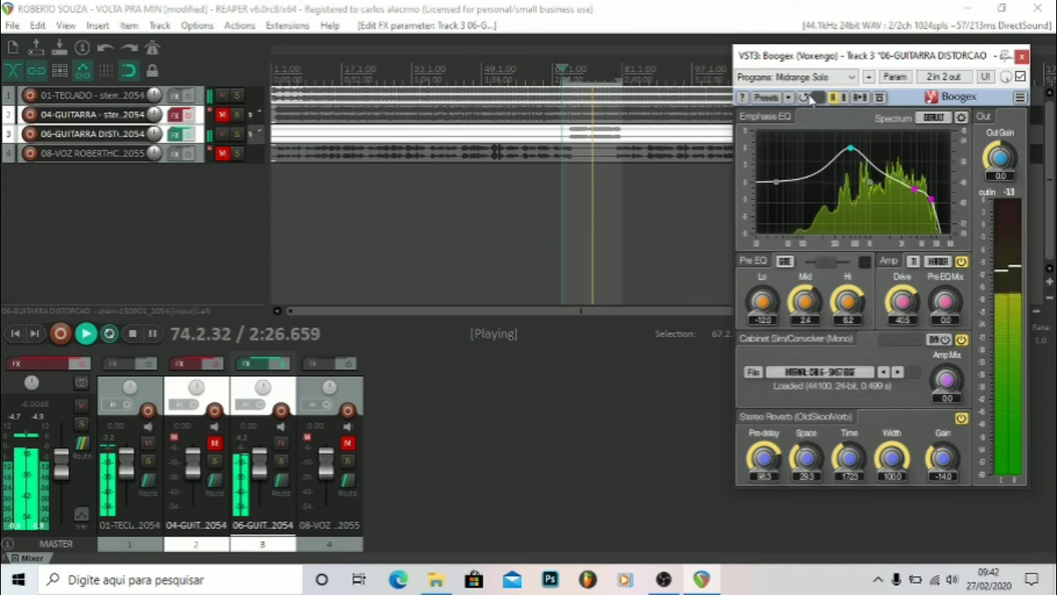
Audition the Fat Jazz and First-class Trash factory presets in turn on the distorted guitar.
click(789, 97)
mouse_move(814, 124)
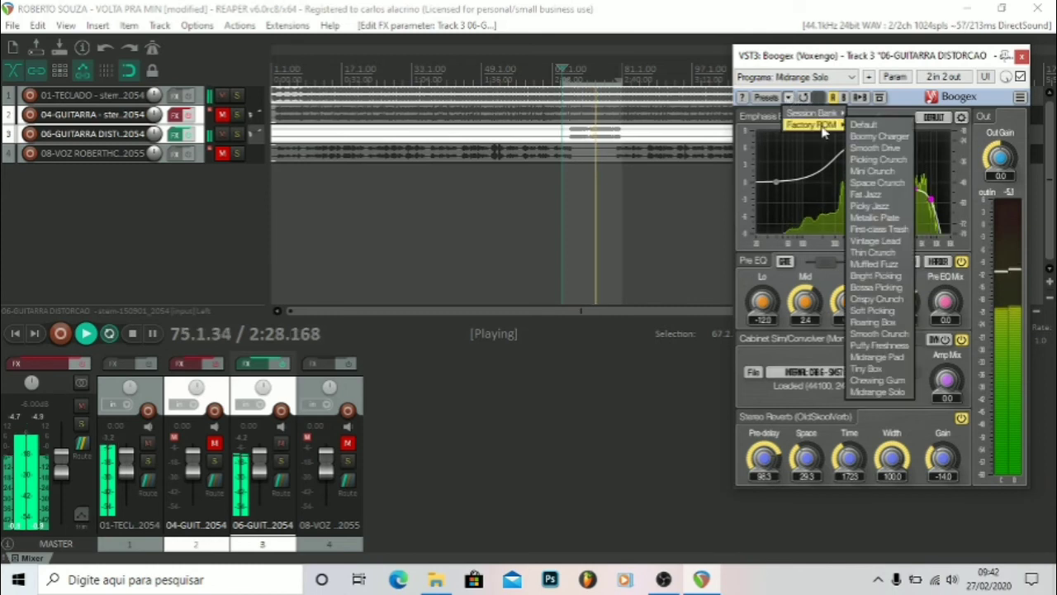
click(876, 198)
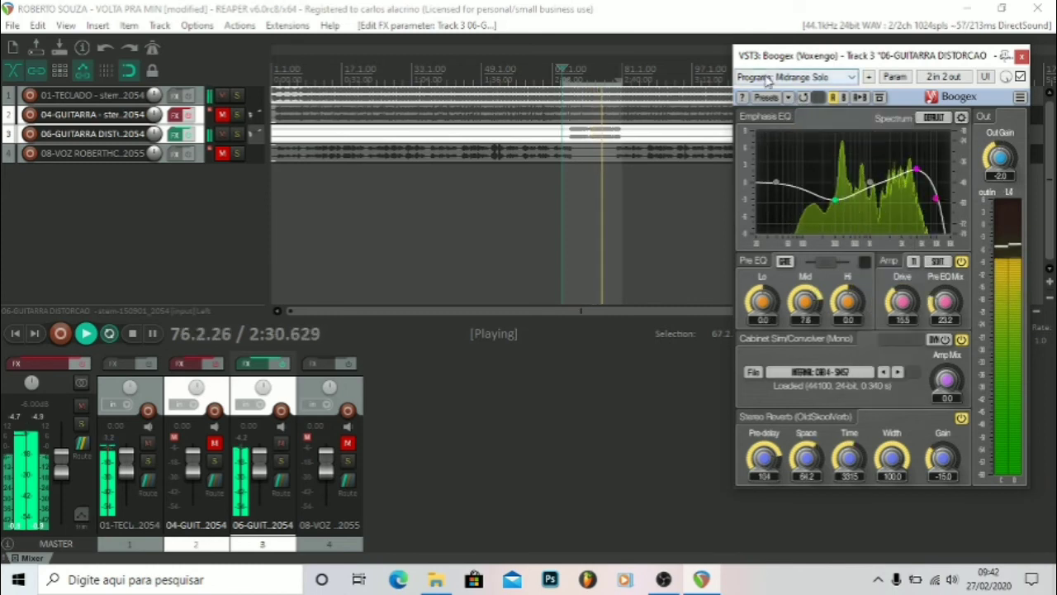
click(788, 98)
mouse_move(814, 124)
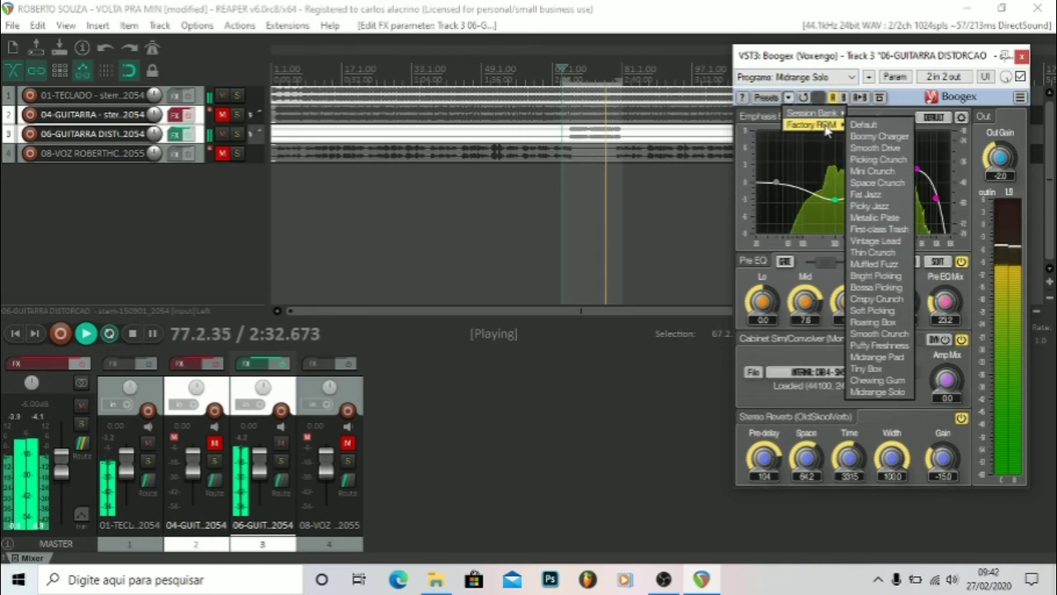
click(892, 229)
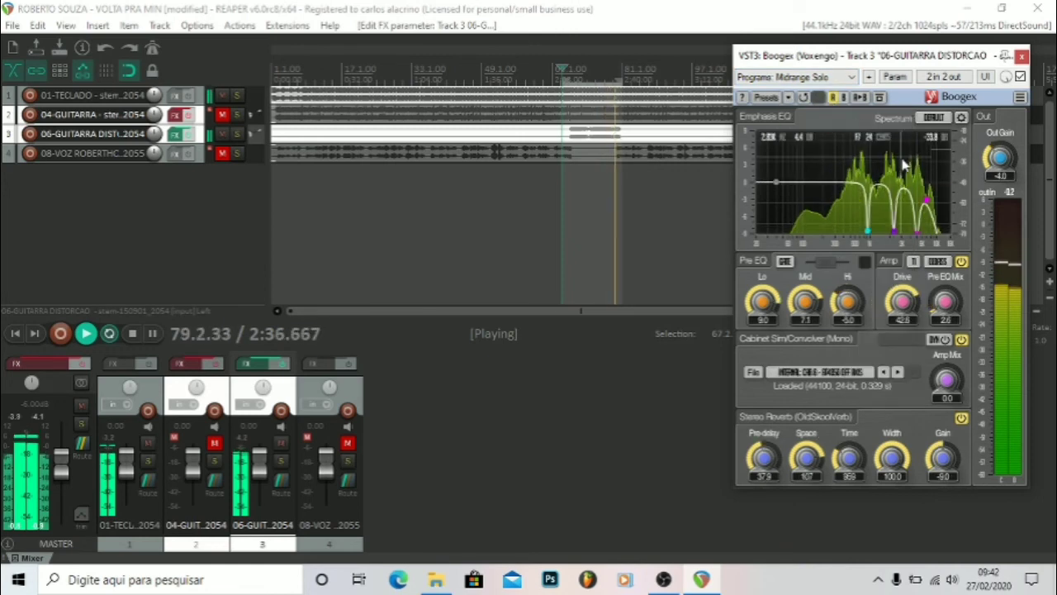
Audition the Crispy Crunch factory preset, switch Boogex to Smooth Crunch, and stop playback.
click(789, 98)
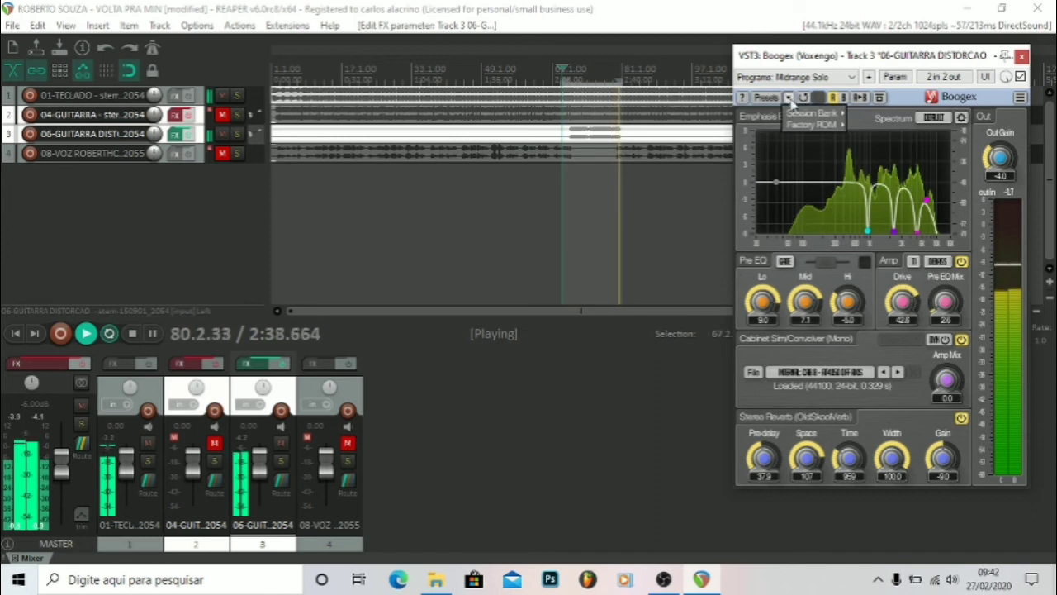
mouse_move(813, 124)
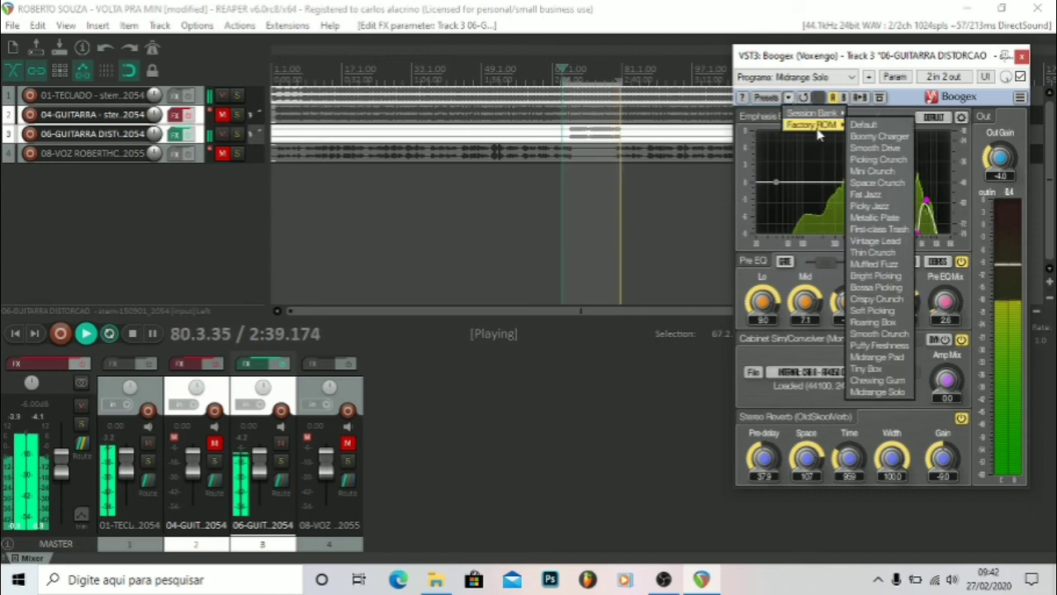
click(877, 299)
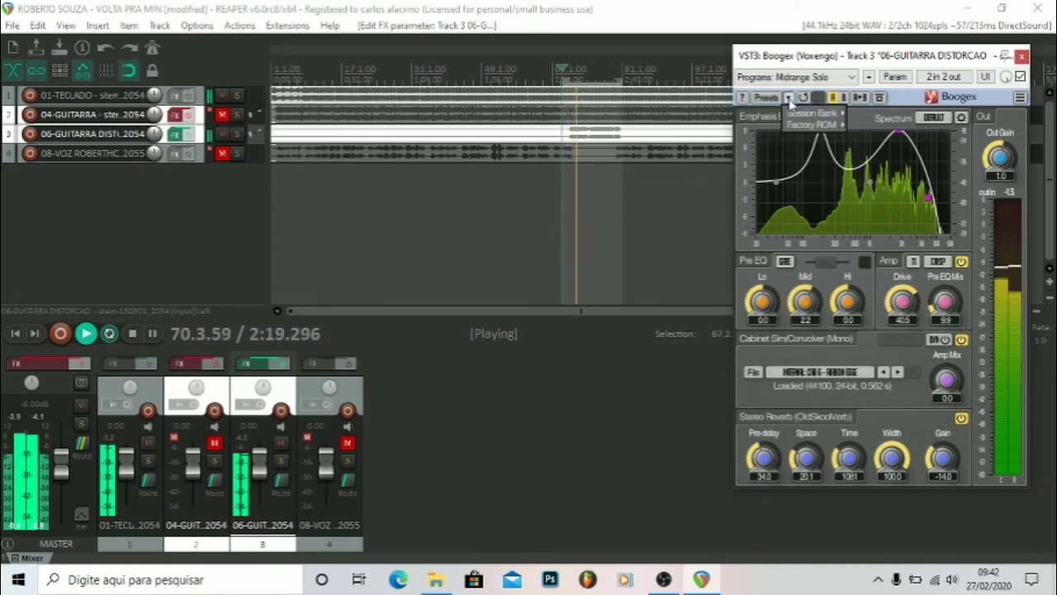
click(788, 97)
mouse_move(812, 124)
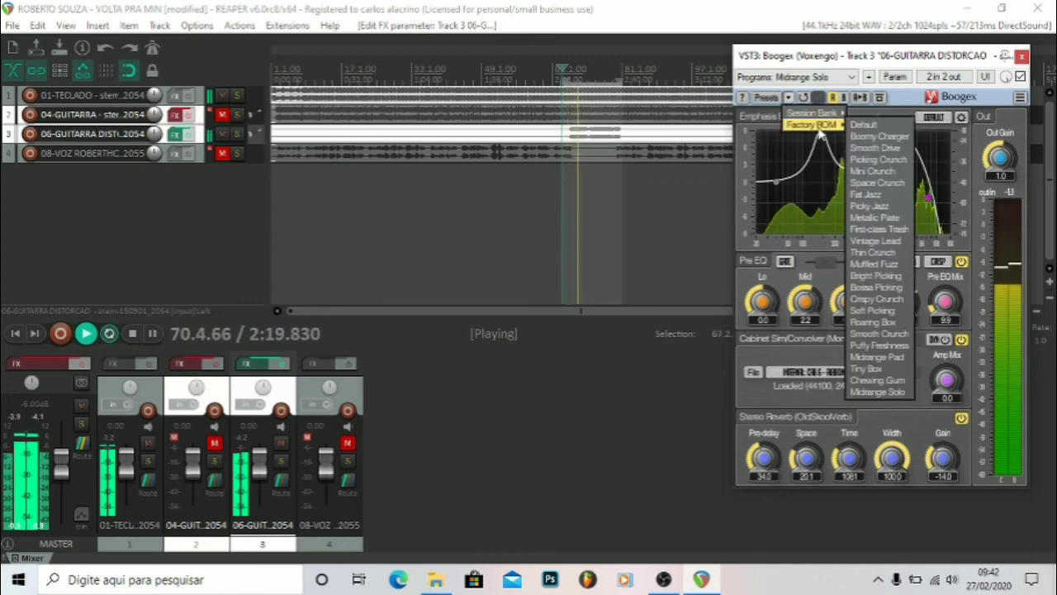
click(880, 334)
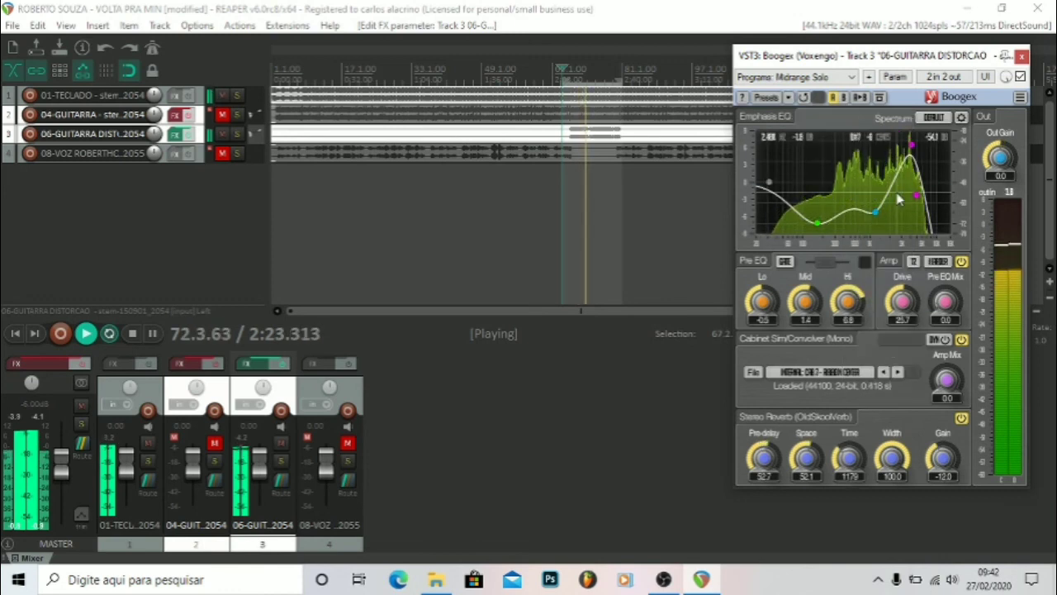
key(space)
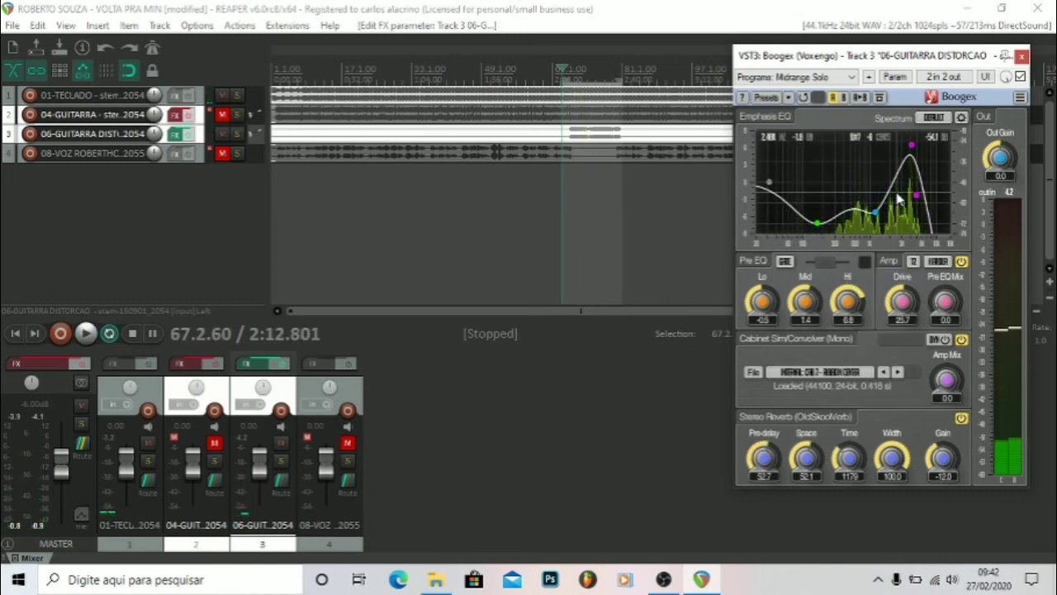